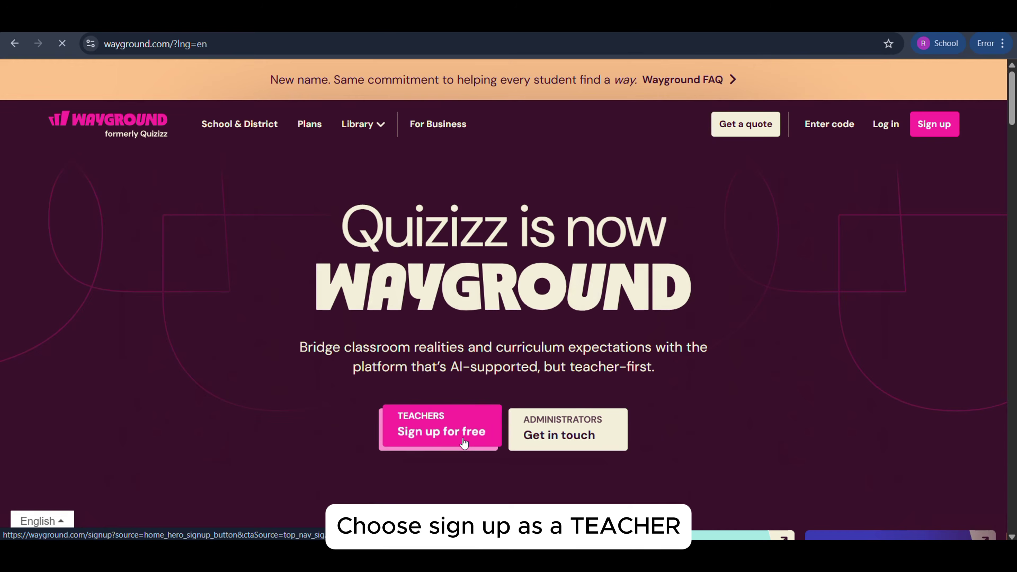
Sign up for a free Wayground account for school use, identifying as a teacher.
{"action": "left_click", "coordinate": [464, 442]}
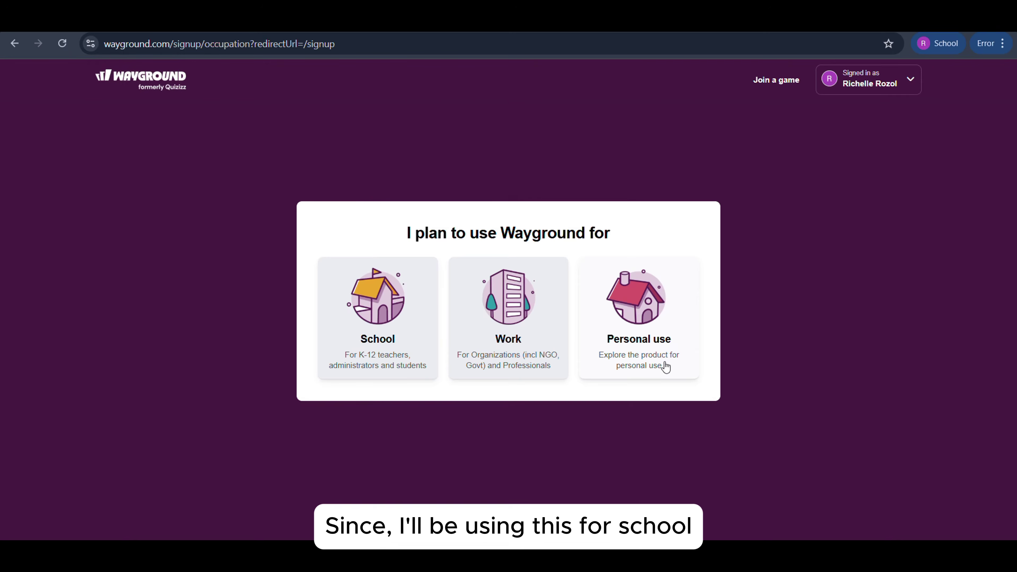
{"action": "left_click", "coordinate": [348, 345]}
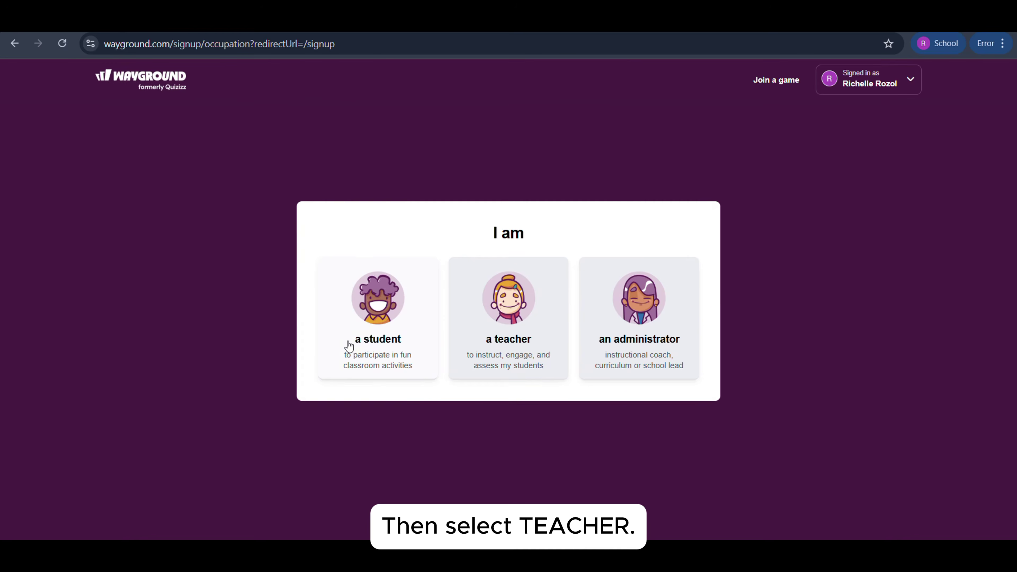
{"action": "left_click", "coordinate": [492, 321]}
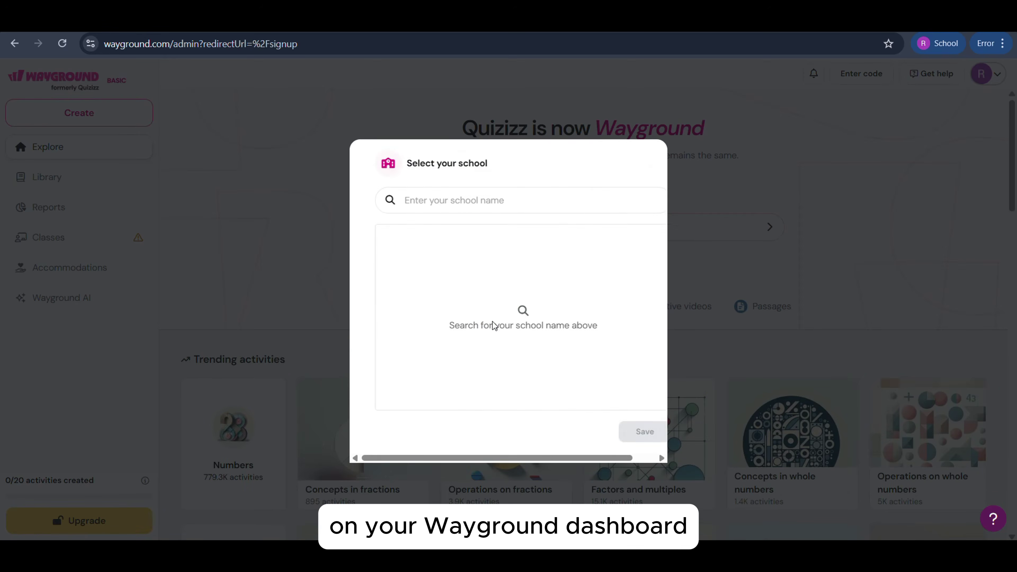
Search 'la concep' and save La Concepcion College 3rd Campus as the school.
{"action": "type", "text": "la concep"}
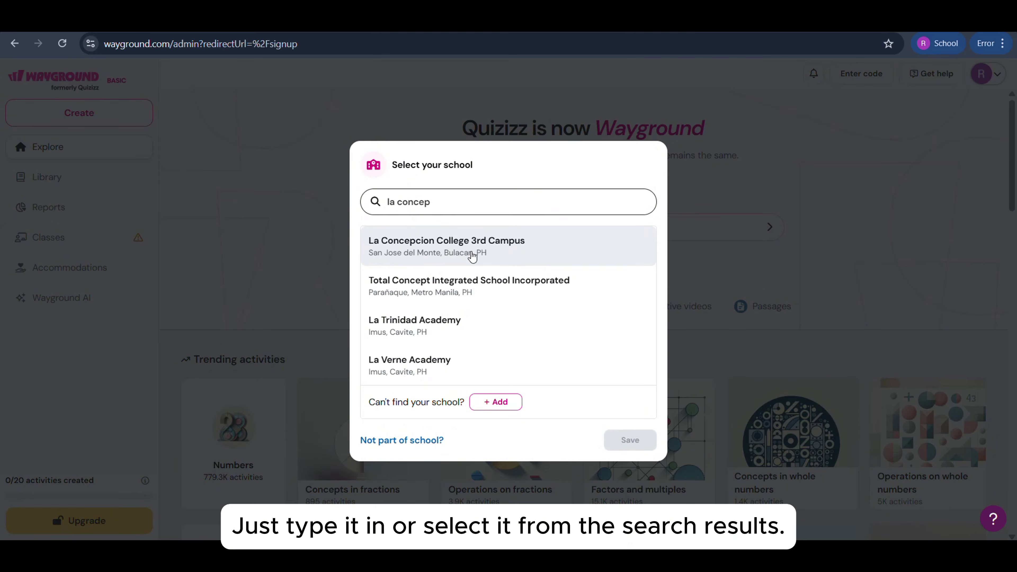
{"action": "left_click", "coordinate": [473, 256]}
{"action": "left_click", "coordinate": [630, 440]}
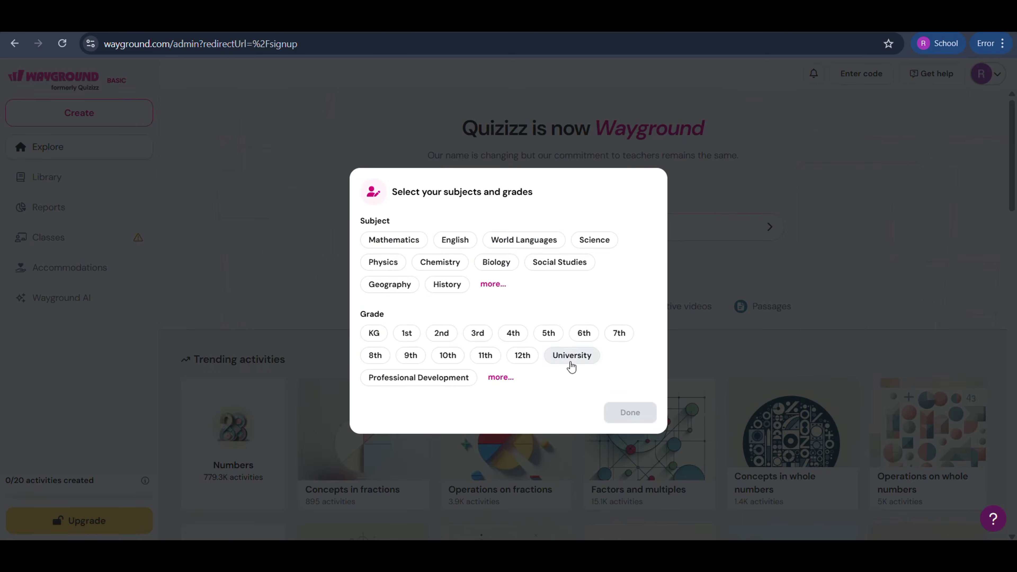
Choose University and Information Technology, then answer that this is your first time using Wayground.
{"action": "left_click", "coordinate": [571, 361]}
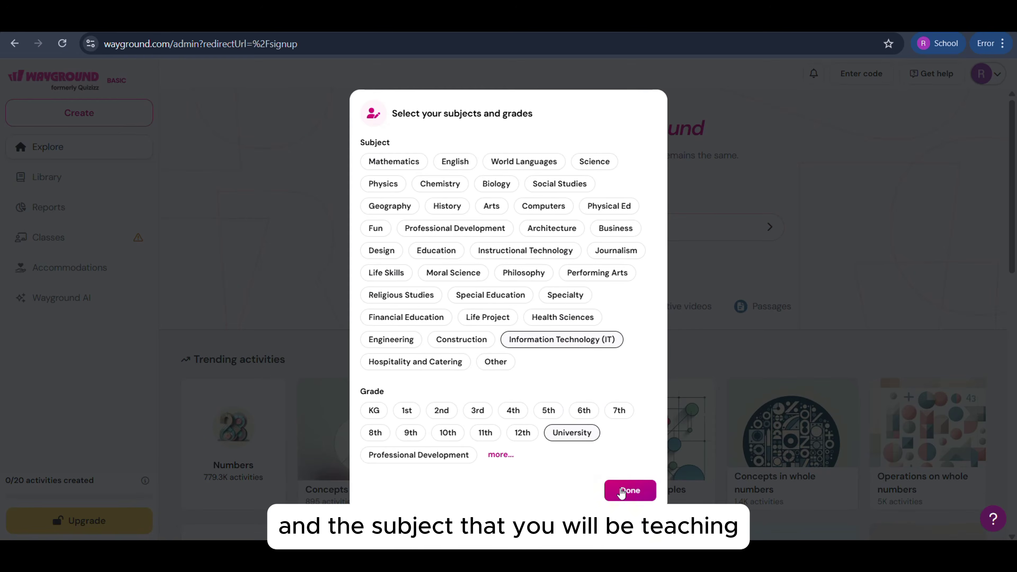
{"action": "left_click", "coordinate": [621, 491]}
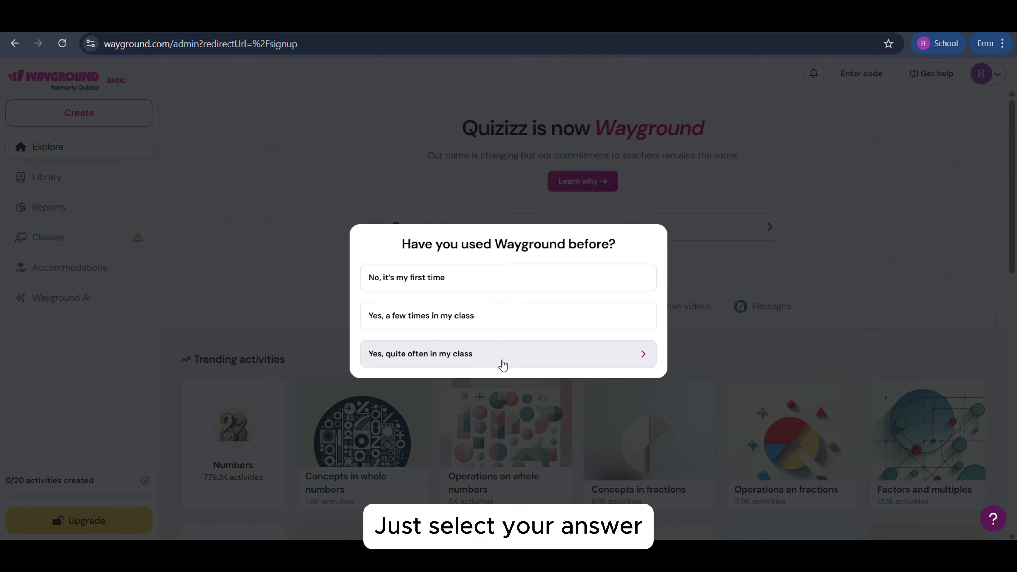
{"action": "left_click", "coordinate": [513, 289]}
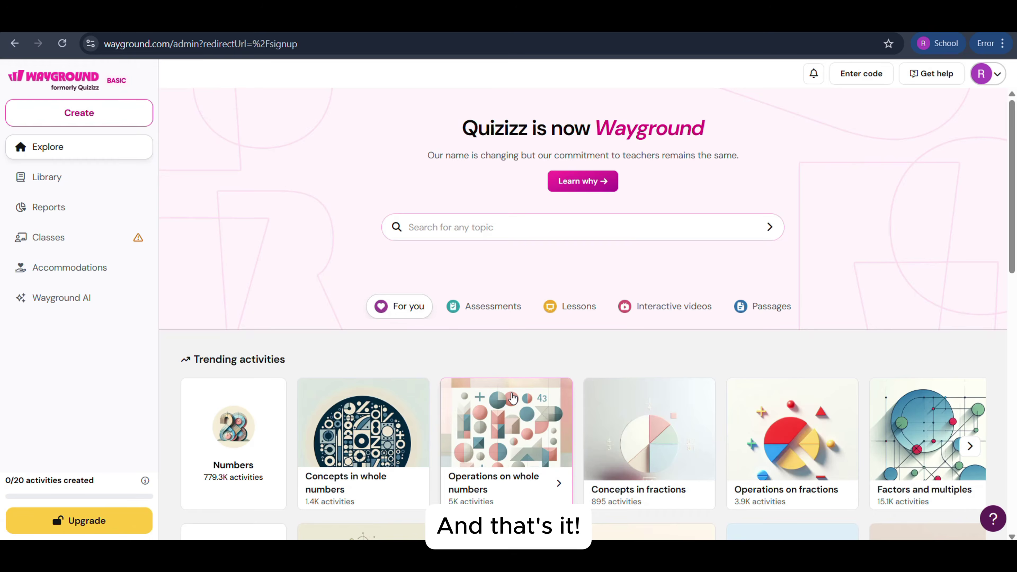
{"action": "scroll", "coordinate": [467, 317], "scroll_direction": "down", "scroll_amount": 3}
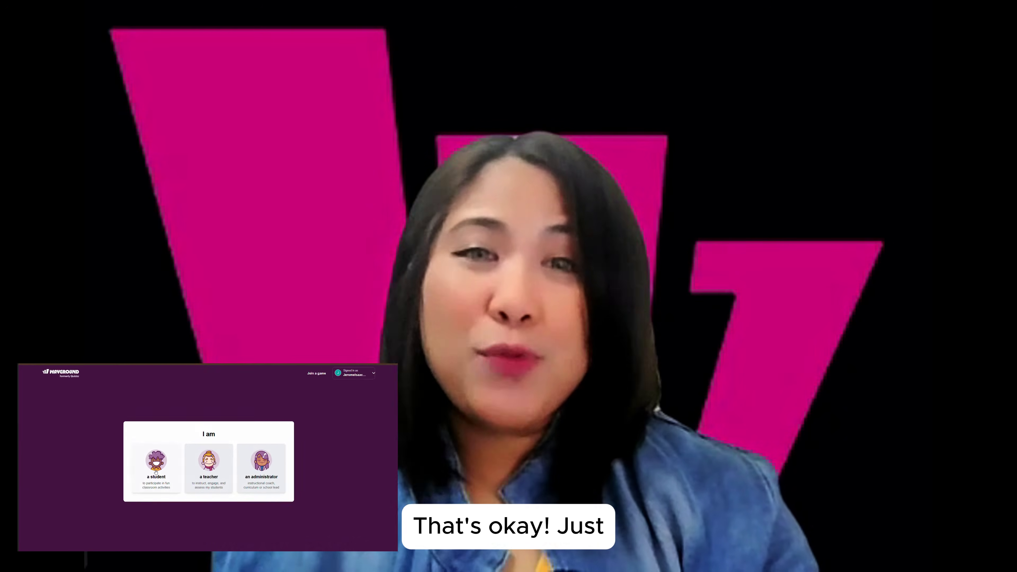
{"action": "left_click", "coordinate": [155, 472]}
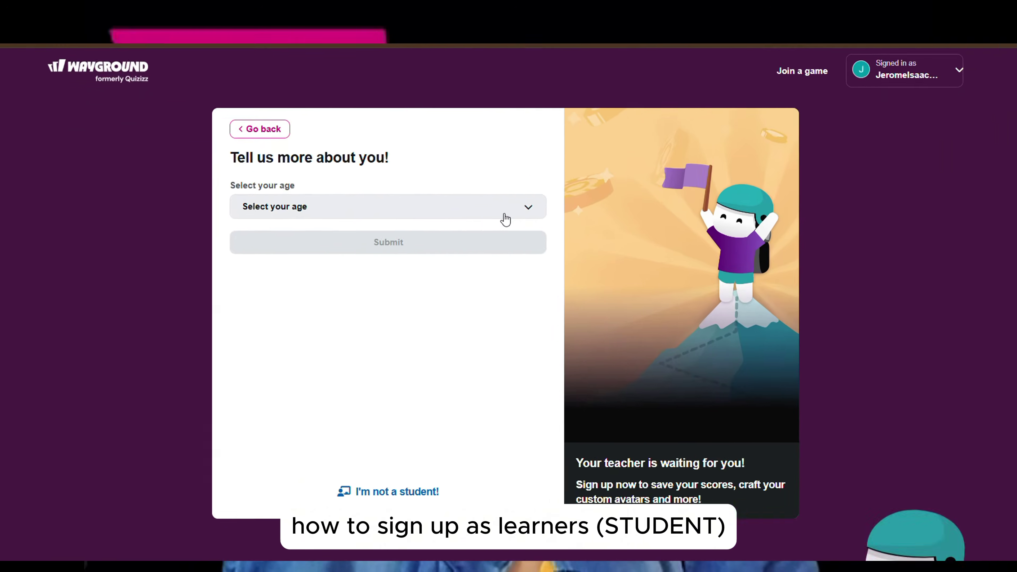
{"action": "left_click", "coordinate": [511, 209]}
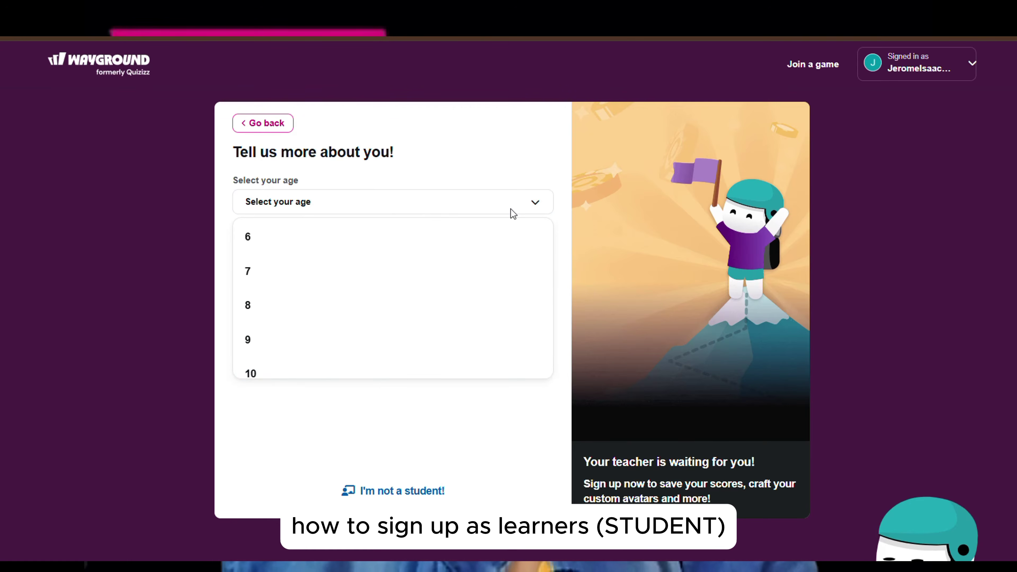
{"action": "scroll", "coordinate": [489, 364], "scroll_direction": "down", "scroll_amount": 3}
{"action": "left_click", "coordinate": [476, 356]}
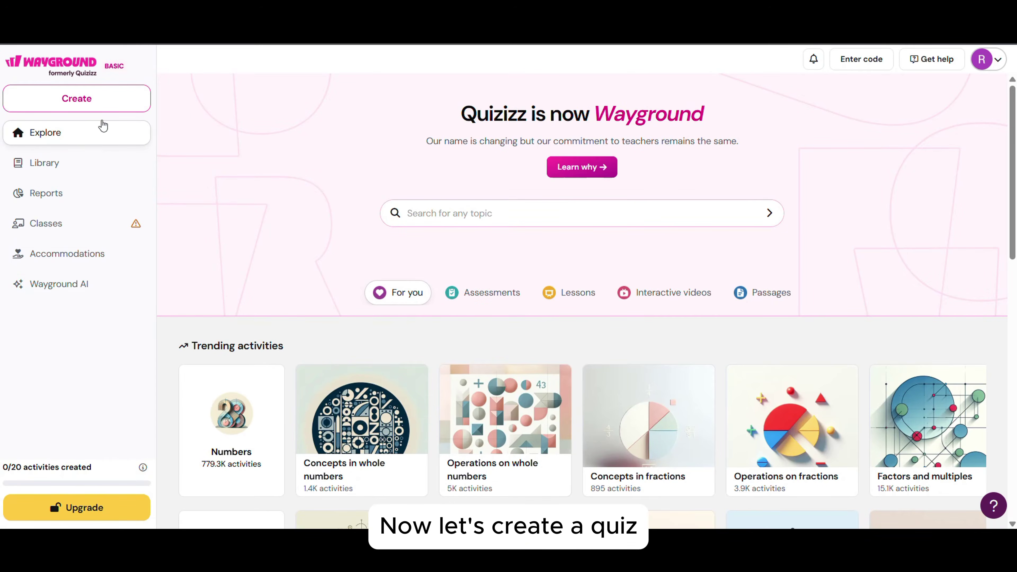
Create a new assessment by pasting the 15 questions from the Word file into the import box.
{"action": "left_click", "coordinate": [96, 108]}
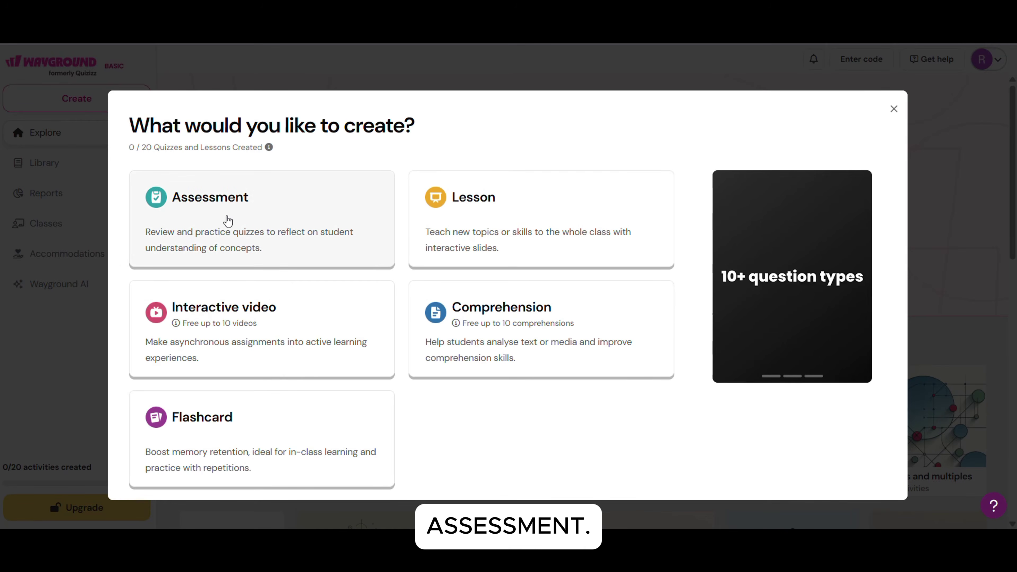
{"action": "left_click", "coordinate": [257, 221]}
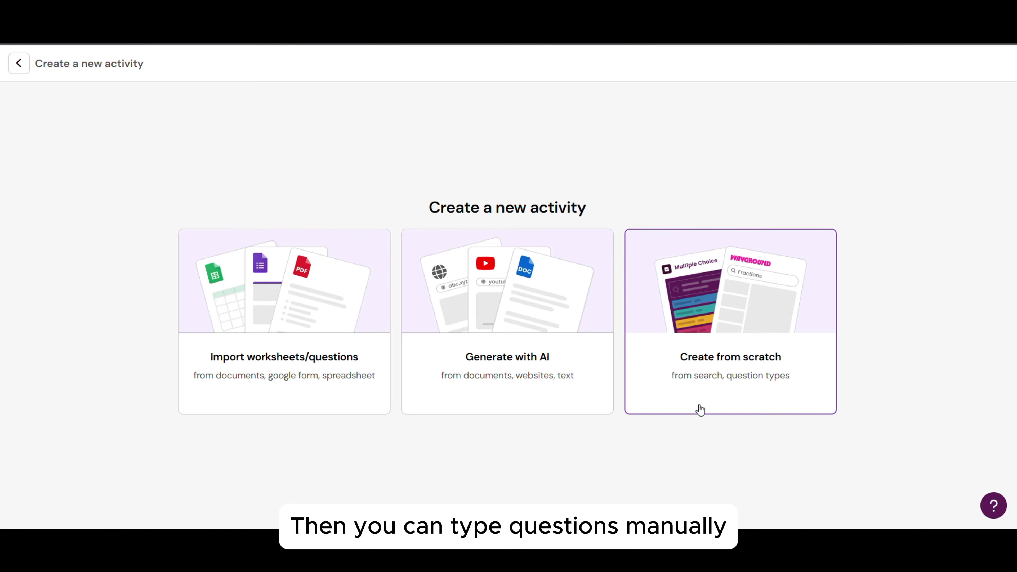
{"action": "left_click", "coordinate": [308, 376]}
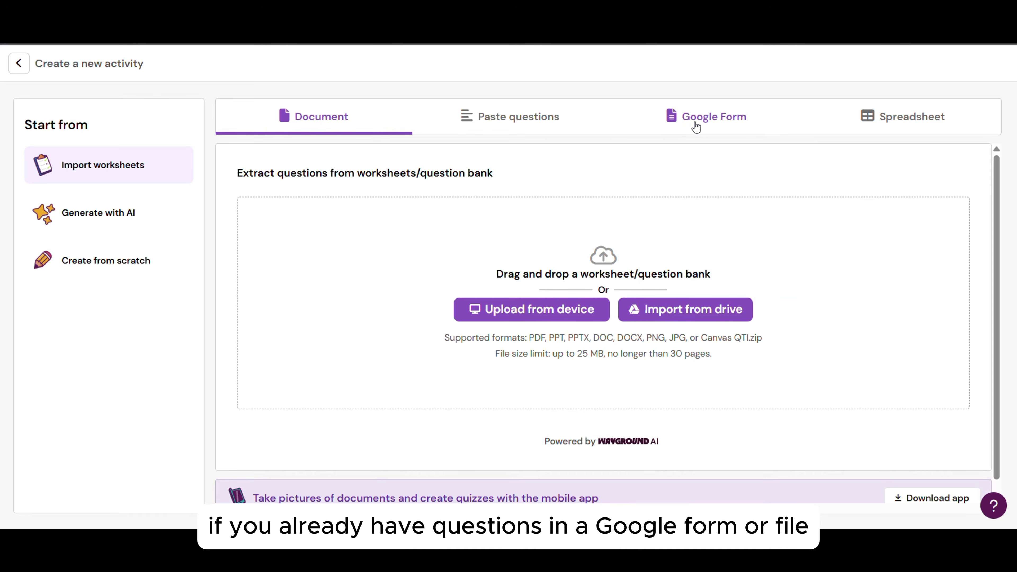
{"action": "left_click", "coordinate": [518, 131]}
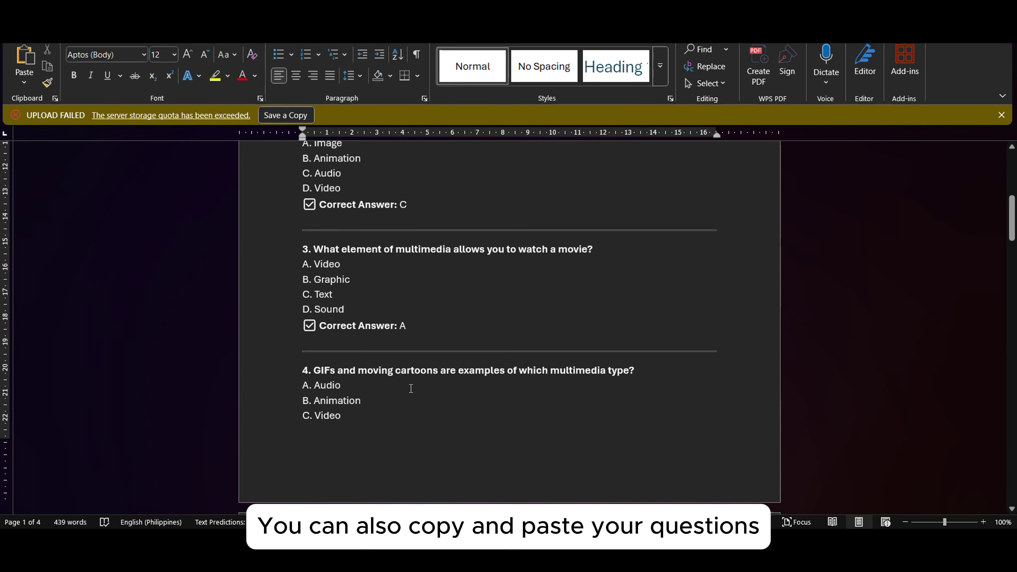
{"action": "key", "text": "ctrl+a"}
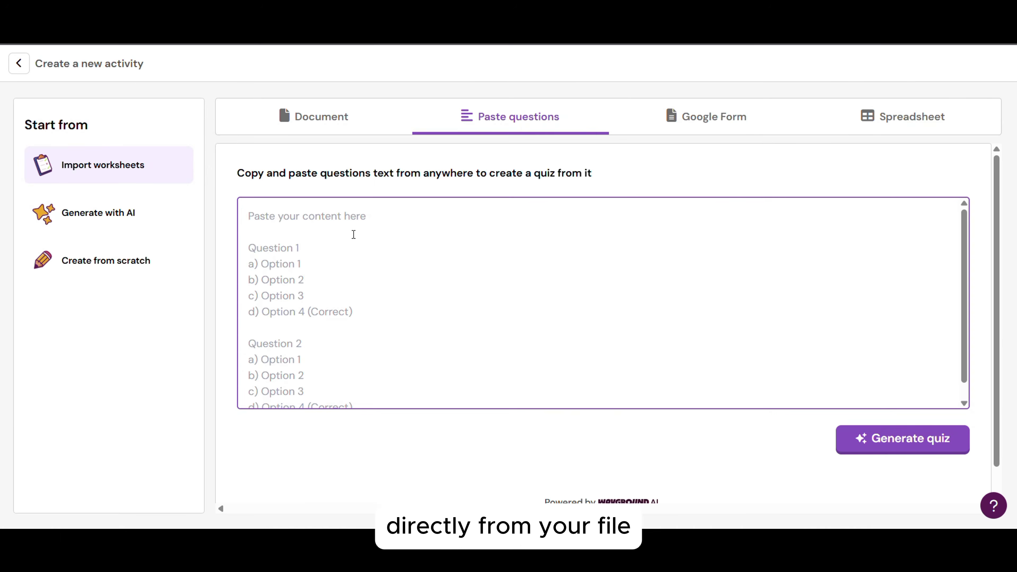
{"action": "key", "text": "ctrl+v"}
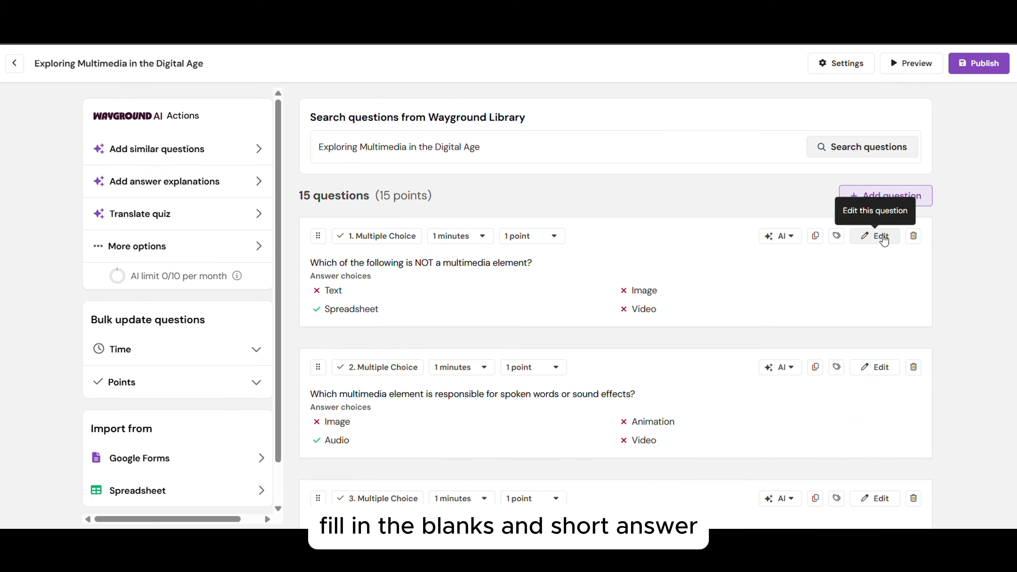
Add pictures to question 1's answers, then bulk-set all questions to 1 point and 45 seconds.
{"action": "left_click", "coordinate": [882, 238]}
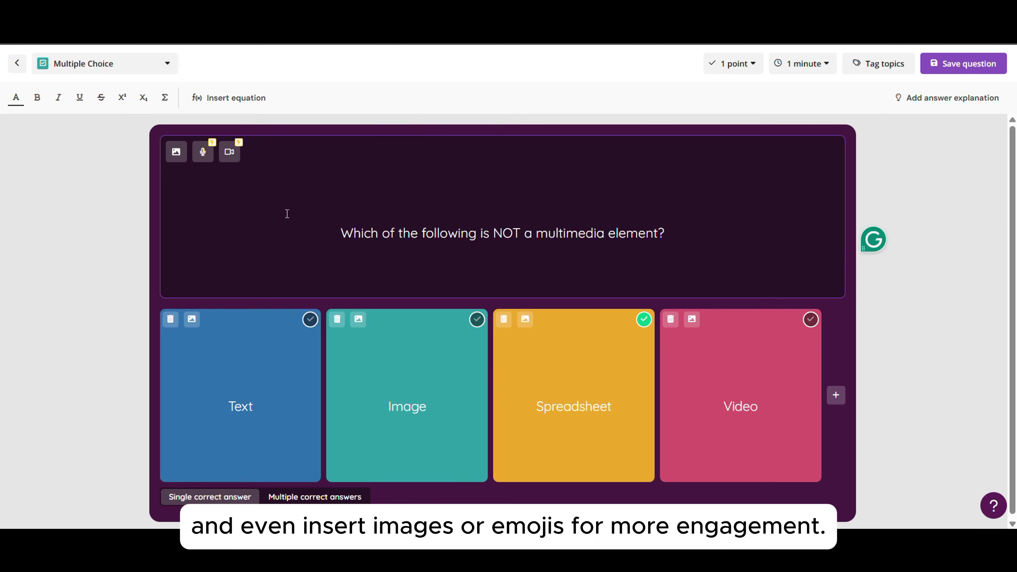
{"action": "left_click", "coordinate": [175, 157]}
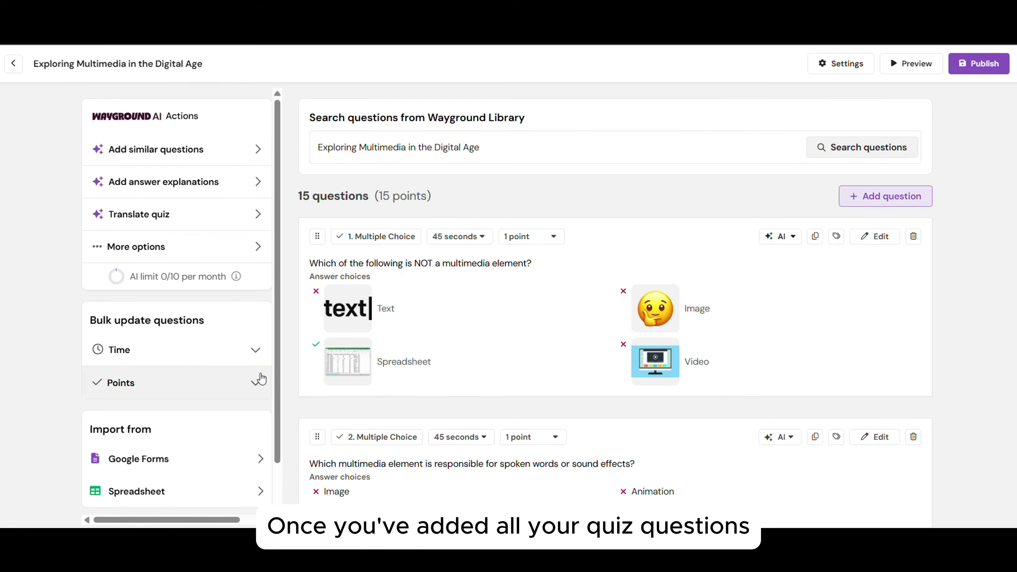
{"action": "left_click", "coordinate": [257, 382]}
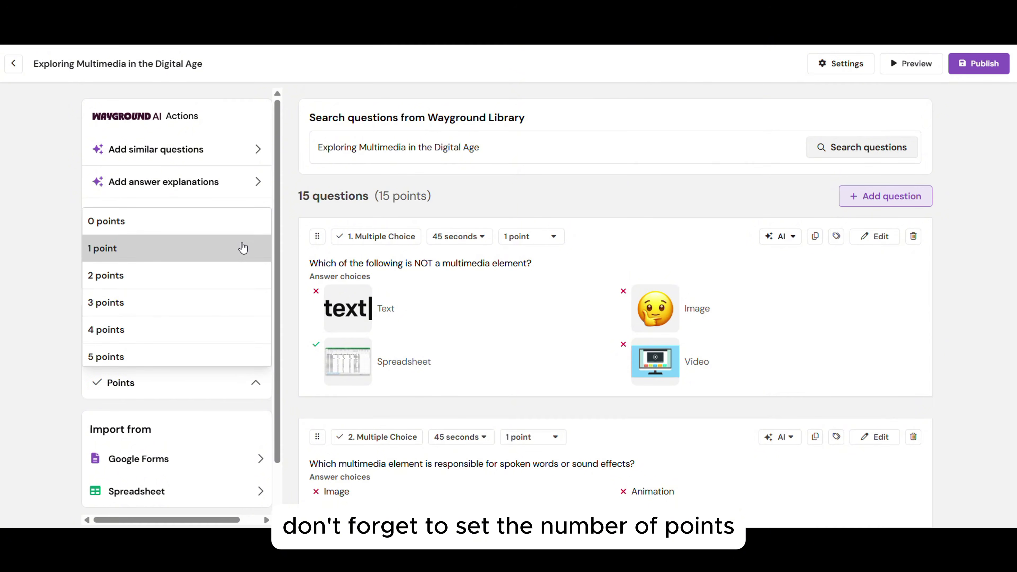
{"action": "left_click", "coordinate": [245, 248]}
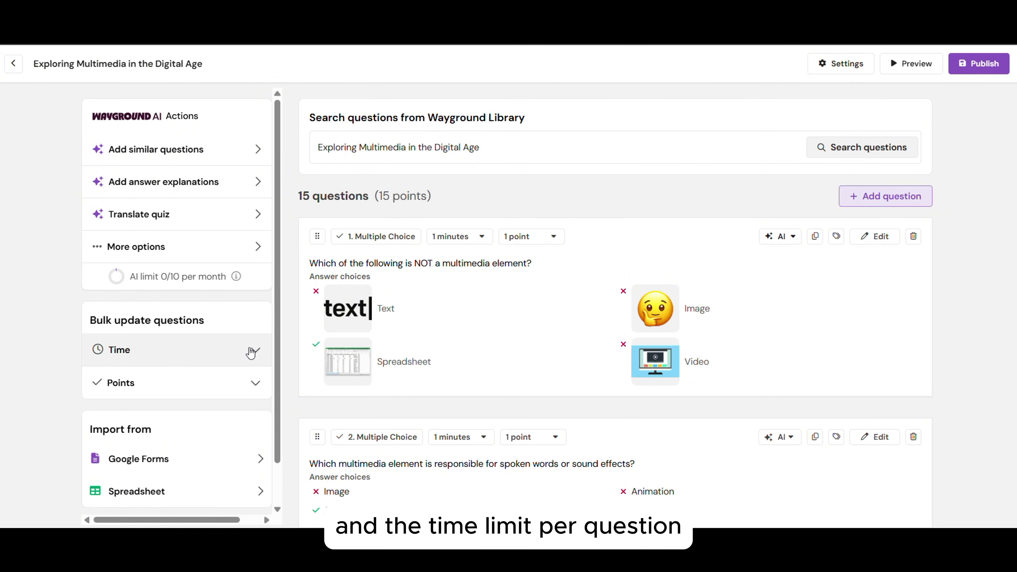
{"action": "left_click", "coordinate": [251, 353]}
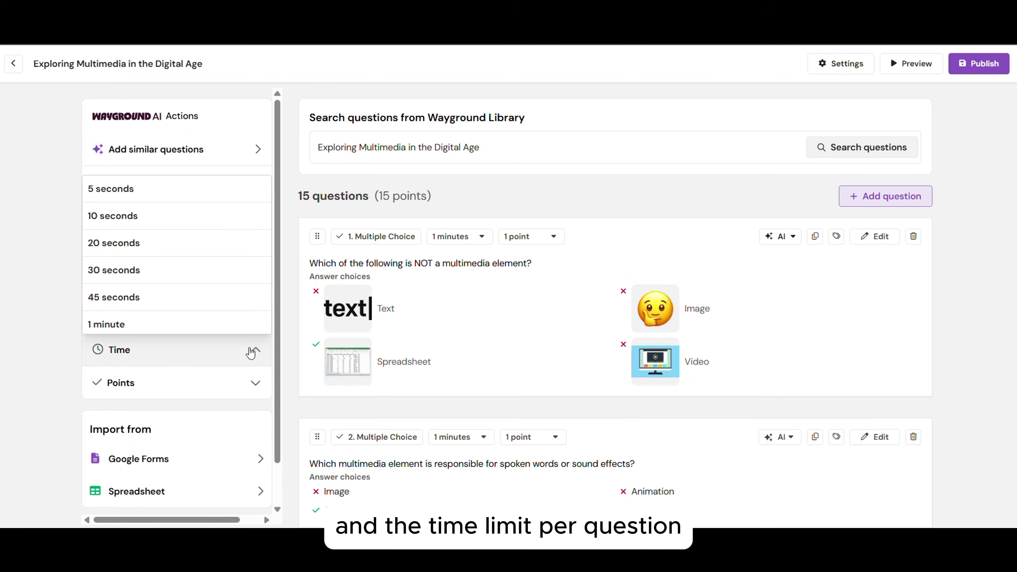
{"action": "left_click", "coordinate": [240, 297]}
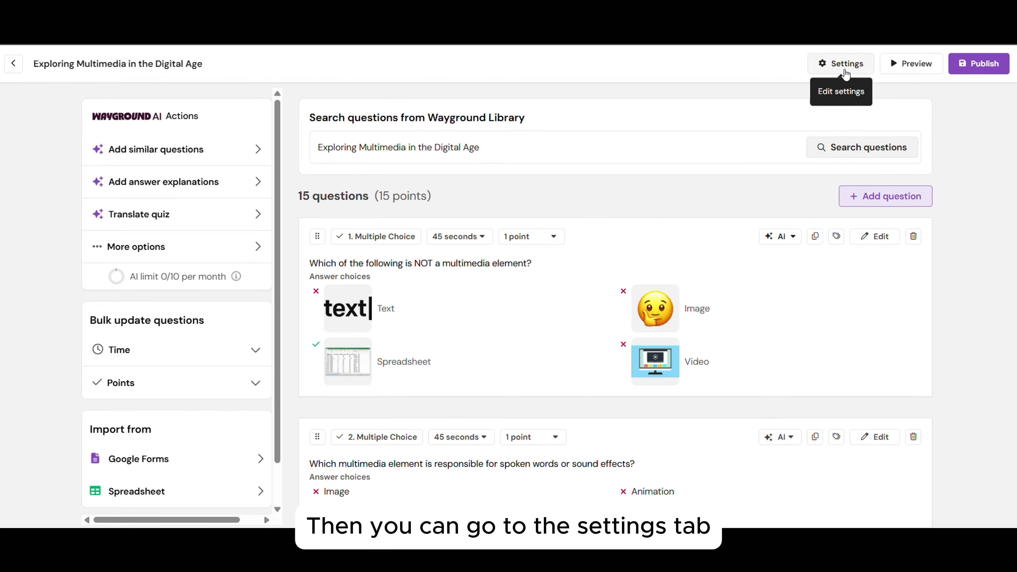
In the quiz settings, set the subject to Information Technology (IT).
{"action": "left_click", "coordinate": [843, 75]}
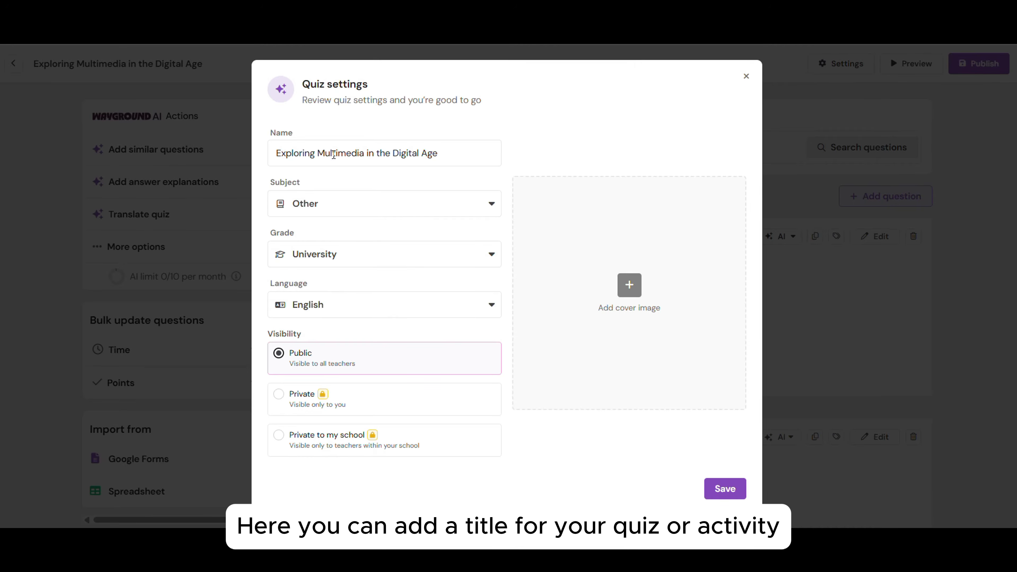
{"action": "left_click", "coordinate": [485, 213]}
{"action": "scroll", "coordinate": [482, 297], "scroll_direction": "down", "scroll_amount": 10}
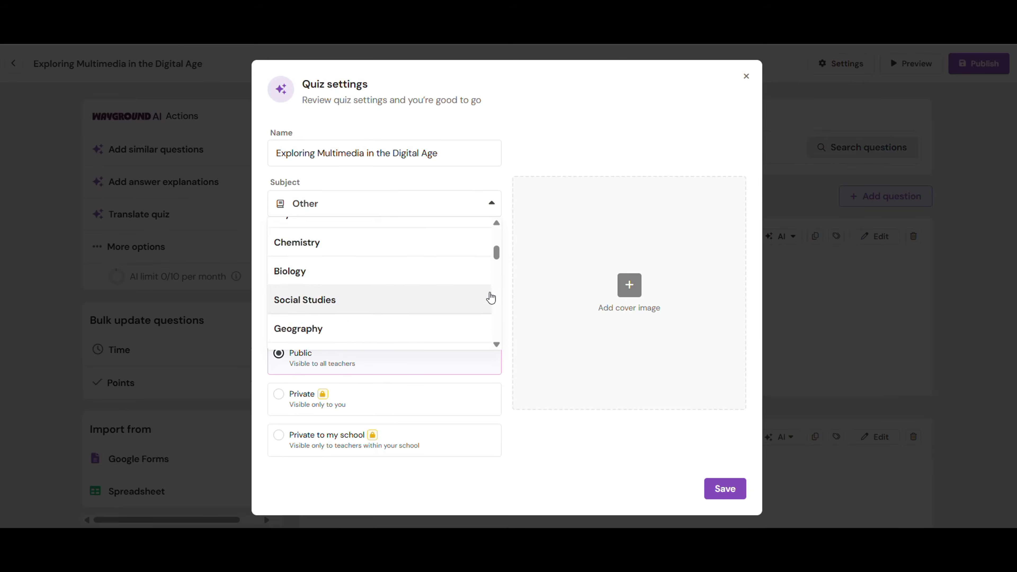
{"action": "scroll", "coordinate": [472, 291], "scroll_direction": "down", "scroll_amount": 8}
{"action": "left_click", "coordinate": [471, 306]}
Search 'multimedia', add the Video Marketing image as the cover, and save the settings.
{"action": "left_click", "coordinate": [638, 293]}
{"action": "left_click", "coordinate": [409, 198]}
{"action": "type", "text": "multimedia"}
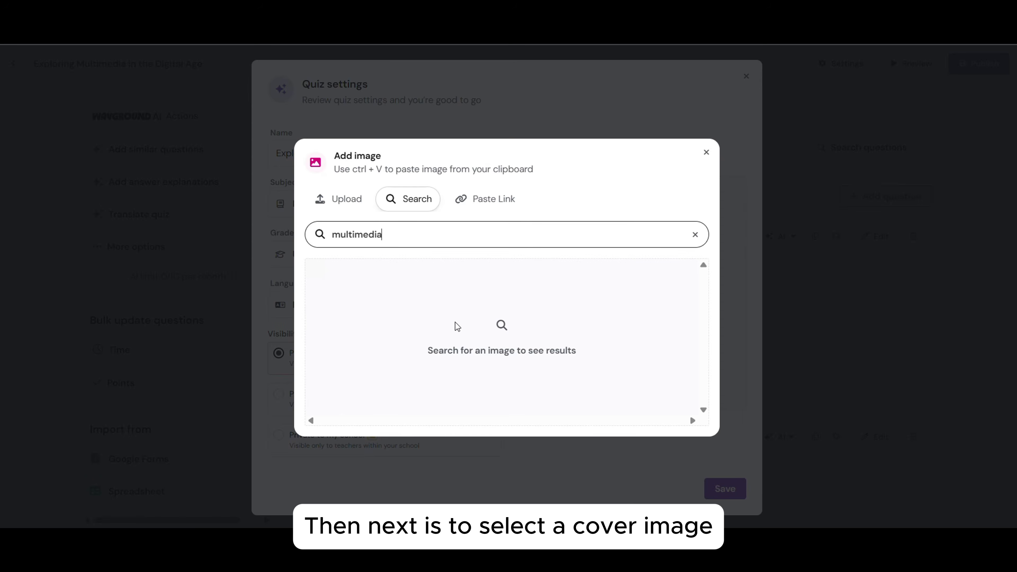
{"action": "scroll", "coordinate": [350, 242], "scroll_direction": "down", "scroll_amount": 5}
{"action": "left_click", "coordinate": [397, 245]}
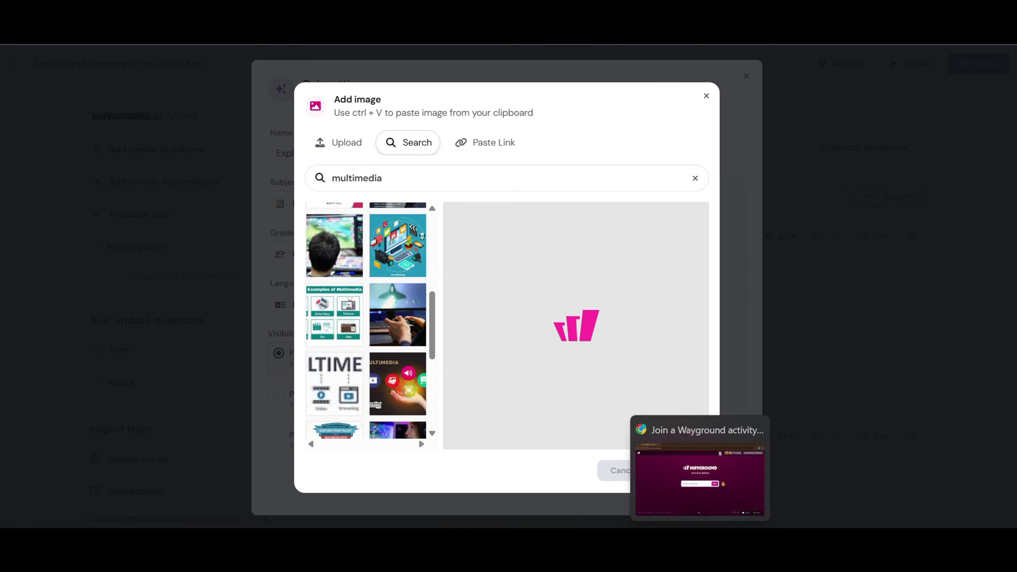
{"action": "left_click", "coordinate": [695, 480]}
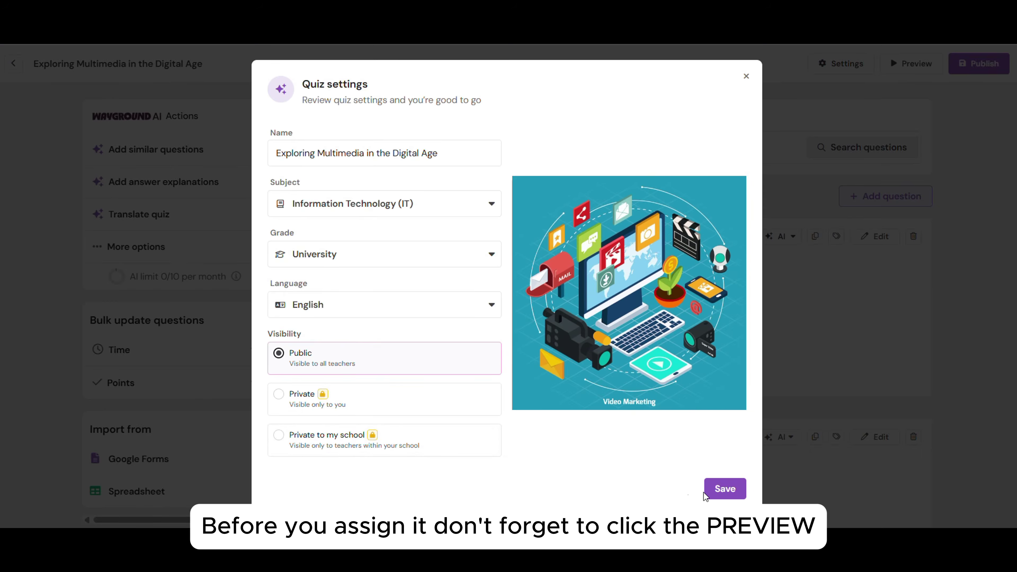
{"action": "left_click", "coordinate": [717, 490]}
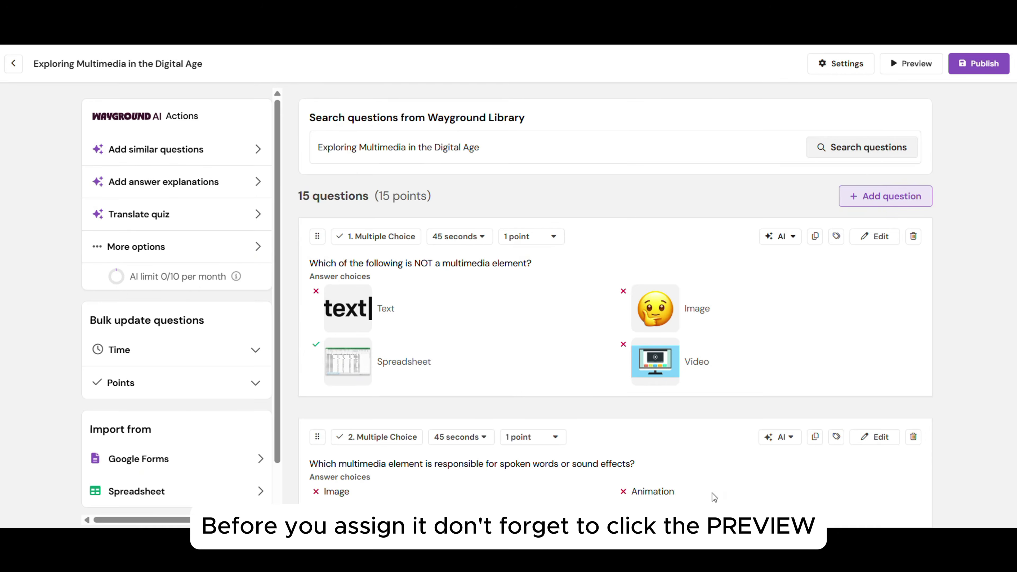
Preview the quiz as a participant, then publish it.
{"action": "left_click", "coordinate": [910, 71]}
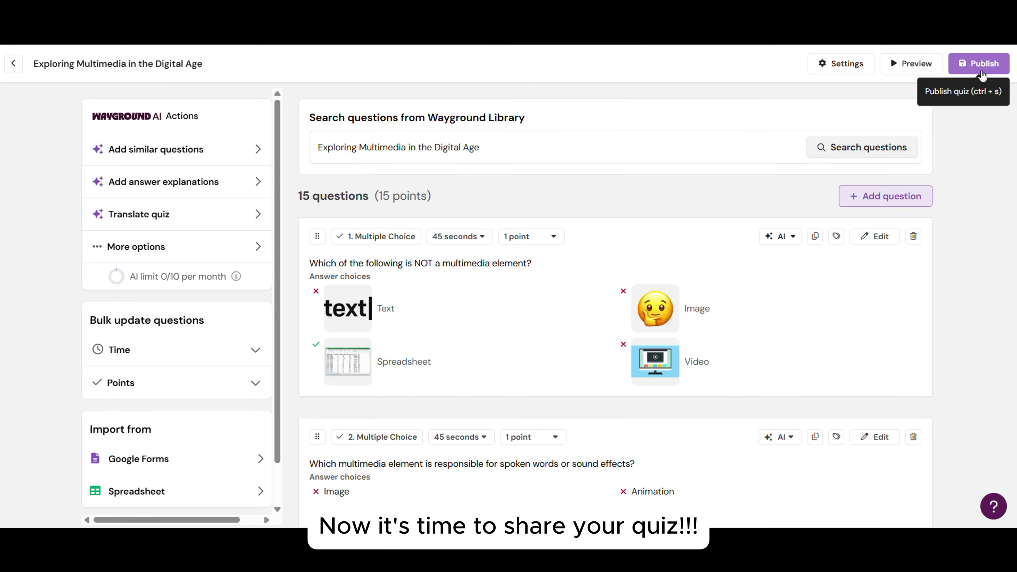
{"action": "left_click", "coordinate": [979, 66]}
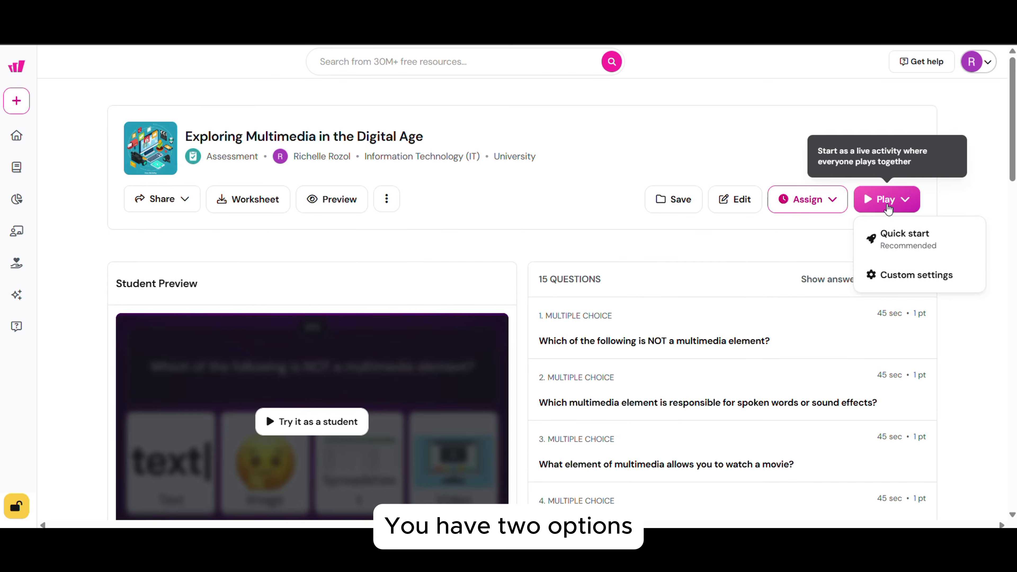
Quick-start the quiz as a live game to get a join code and QR code.
{"action": "left_click", "coordinate": [889, 232]}
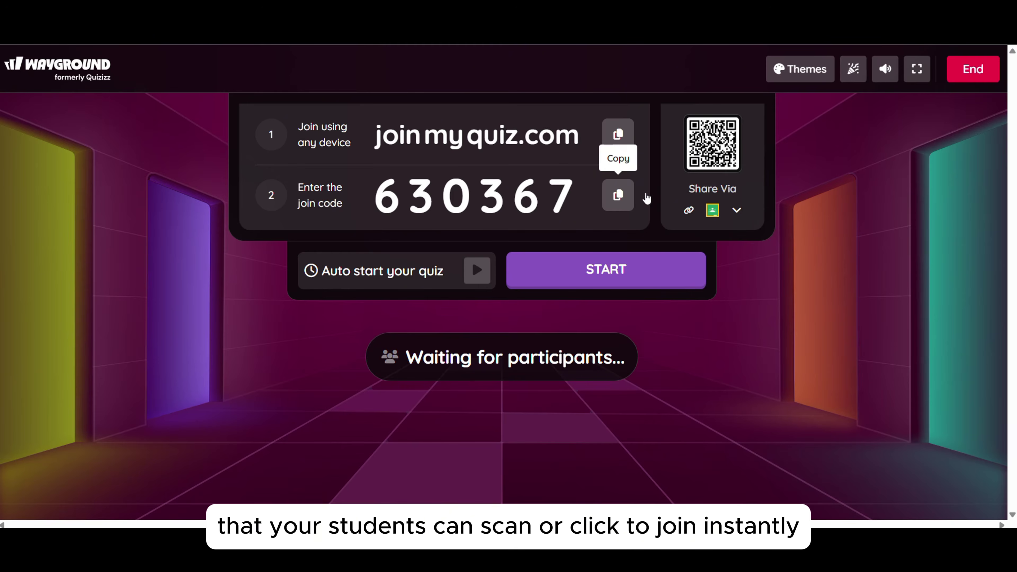
{"action": "mouse_move", "coordinate": [701, 172]}
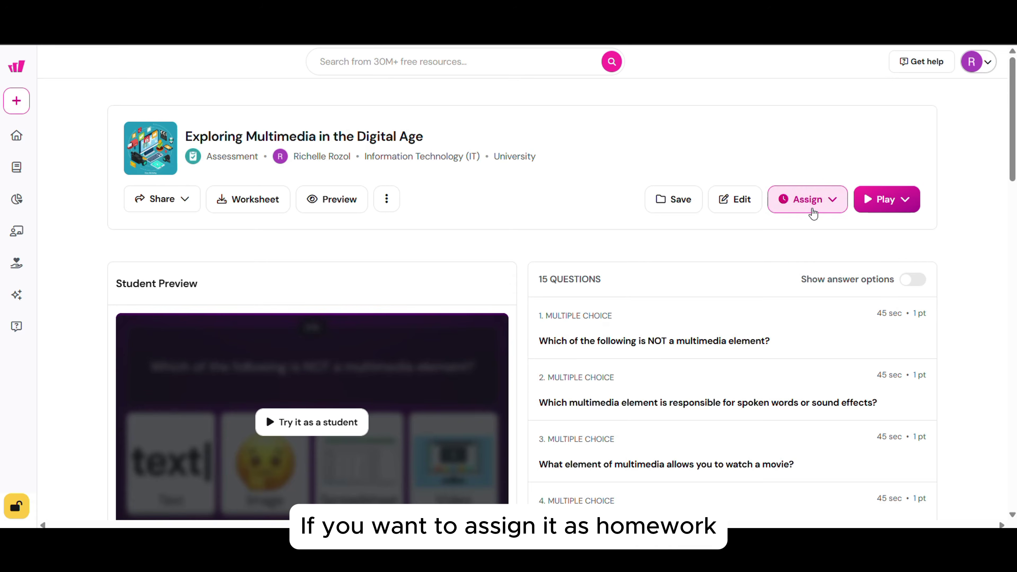
Assign the quiz as homework with Quick start and change the deadline date to July 25.
{"action": "left_click", "coordinate": [813, 202]}
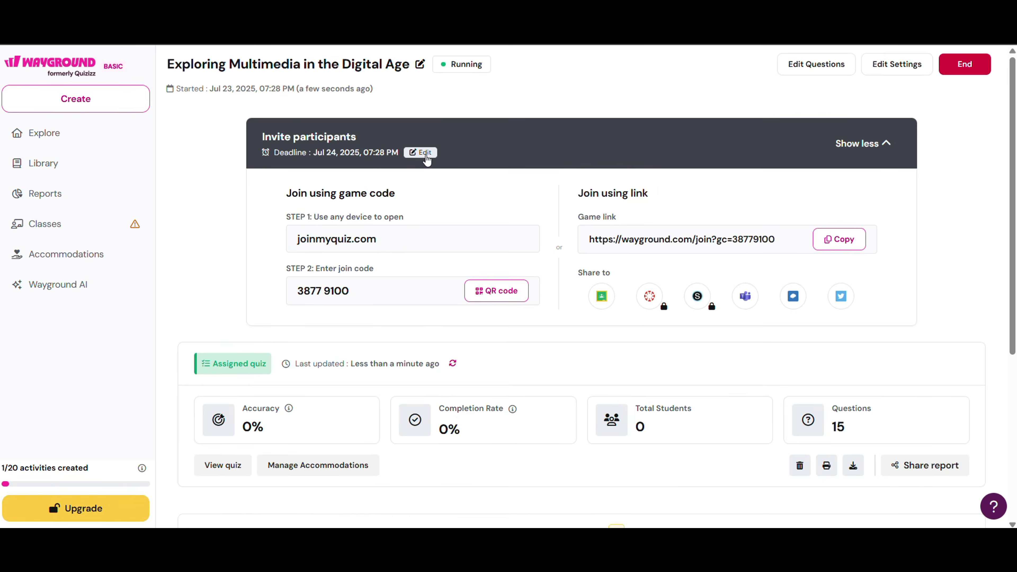
{"action": "left_click", "coordinate": [422, 154]}
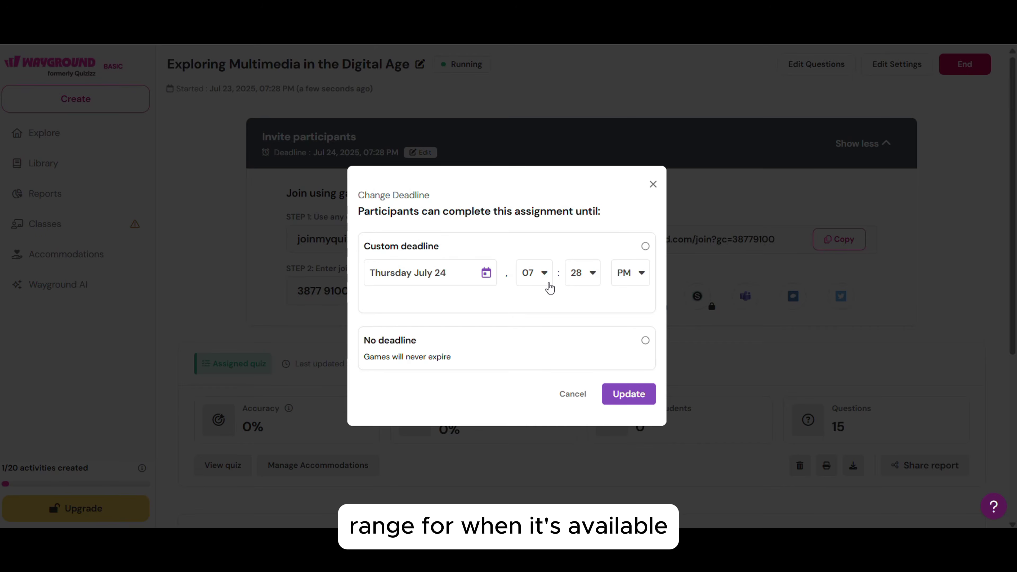
{"action": "left_click", "coordinate": [487, 273]}
{"action": "left_click", "coordinate": [508, 448]}
{"action": "left_click", "coordinate": [543, 273]}
{"action": "scroll", "coordinate": [533, 320], "scroll_direction": "down", "scroll_amount": 3}
{"action": "left_click", "coordinate": [591, 272]}
Set the deadline minutes to 00 and update, then show and close the join QR code.
{"action": "left_click", "coordinate": [577, 298]}
{"action": "left_click", "coordinate": [629, 393]}
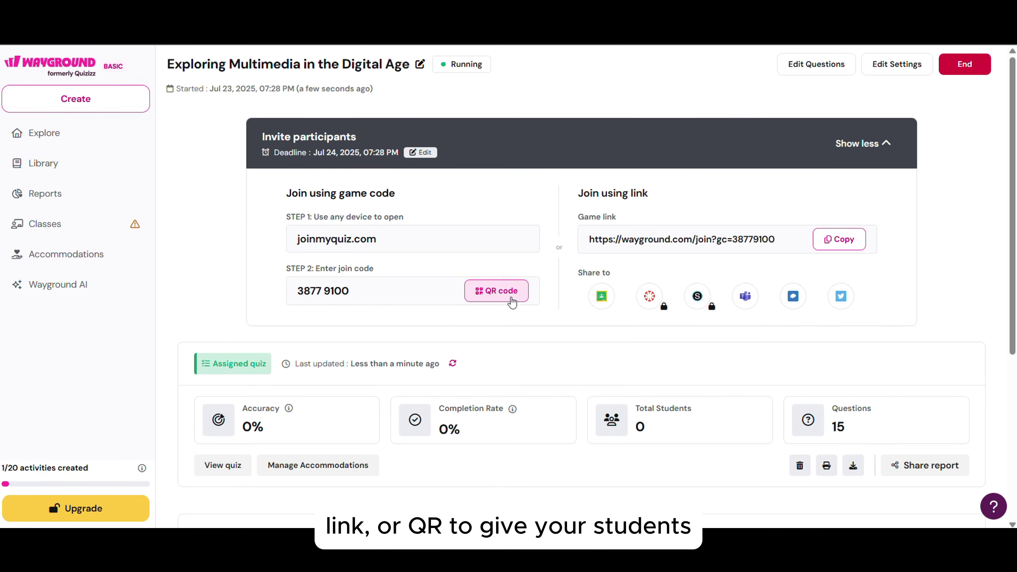
{"action": "left_click", "coordinate": [509, 296]}
{"action": "left_click", "coordinate": [694, 122]}
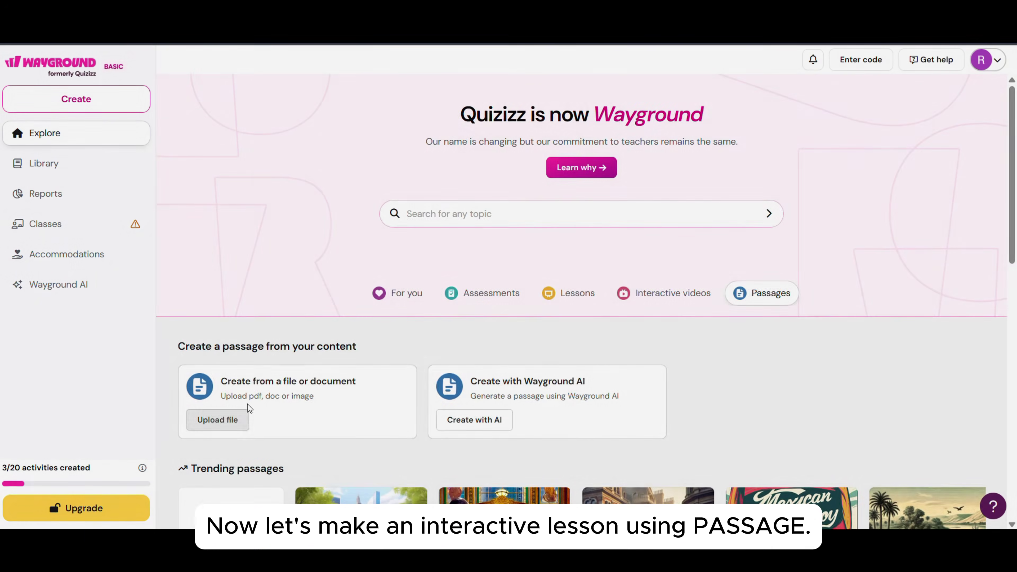
Upload the Lesson Passage PDF as a new reading passage.
{"action": "scroll", "coordinate": [249, 408], "scroll_direction": "down", "scroll_amount": 5}
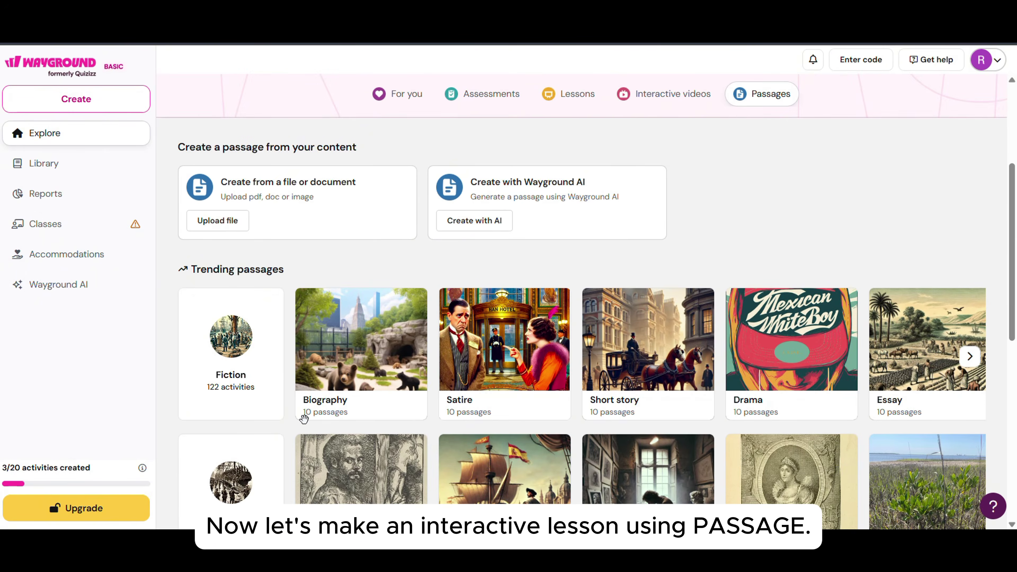
{"action": "scroll", "coordinate": [280, 412], "scroll_direction": "up", "scroll_amount": 3}
{"action": "left_click", "coordinate": [233, 361]}
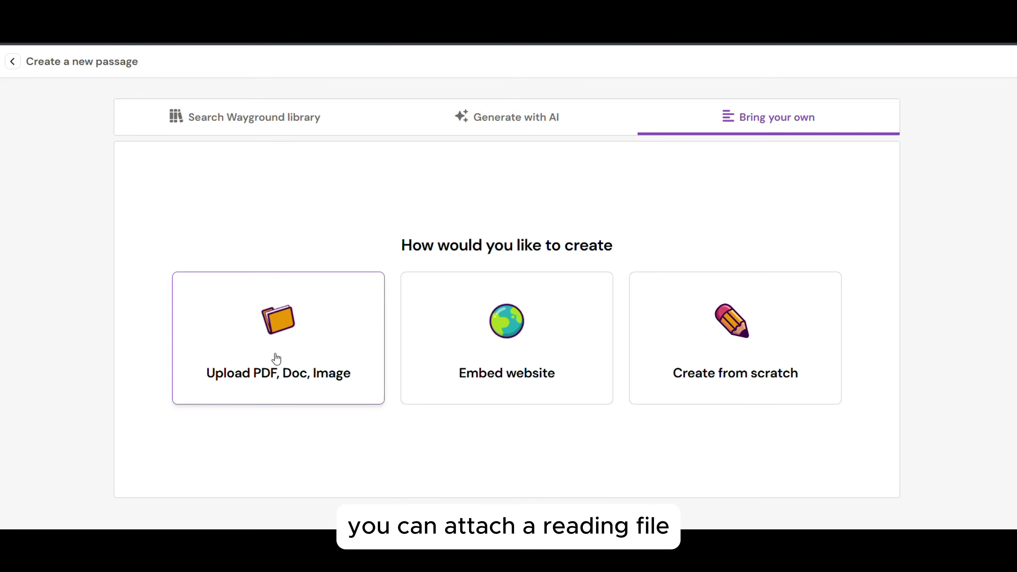
{"action": "left_click", "coordinate": [275, 359]}
{"action": "left_click", "coordinate": [412, 281]}
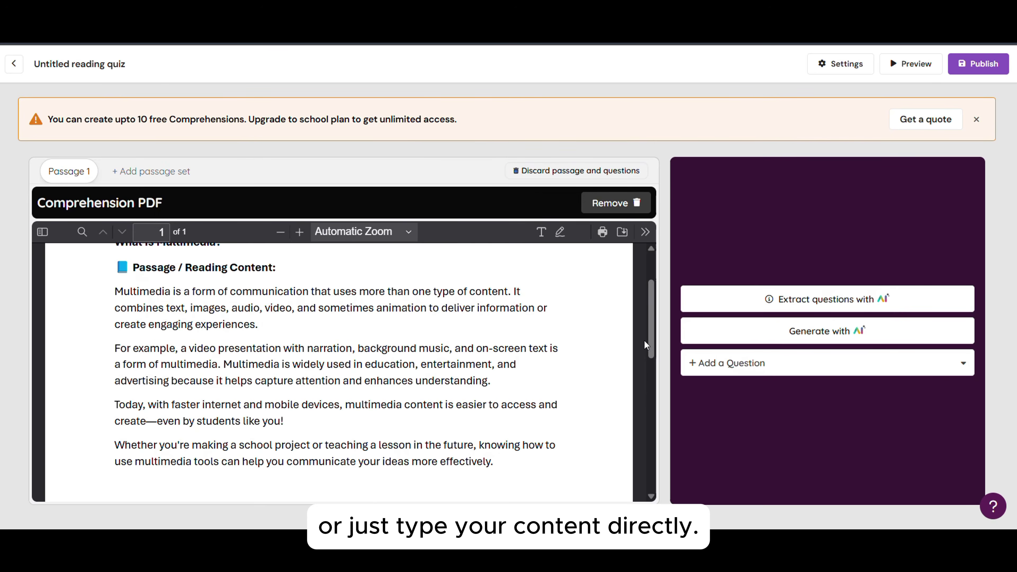
Review the five extracted questions and open 'What is multimedia?' for editing.
{"action": "scroll", "coordinate": [655, 339], "scroll_direction": "down", "scroll_amount": 2}
{"action": "scroll", "coordinate": [655, 339], "scroll_direction": "up", "scroll_amount": 3}
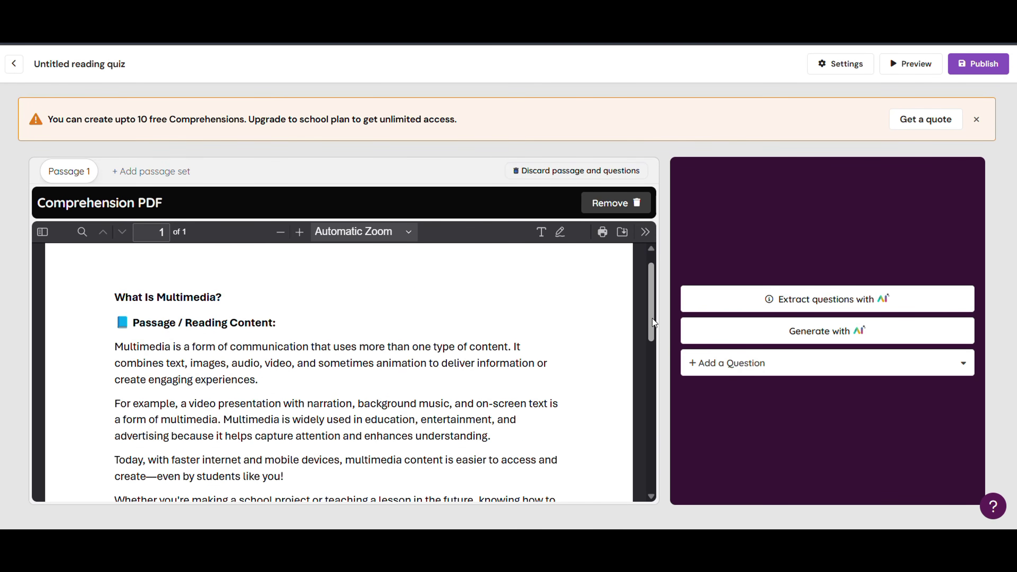
{"action": "scroll", "coordinate": [655, 338], "scroll_direction": "down", "scroll_amount": 1}
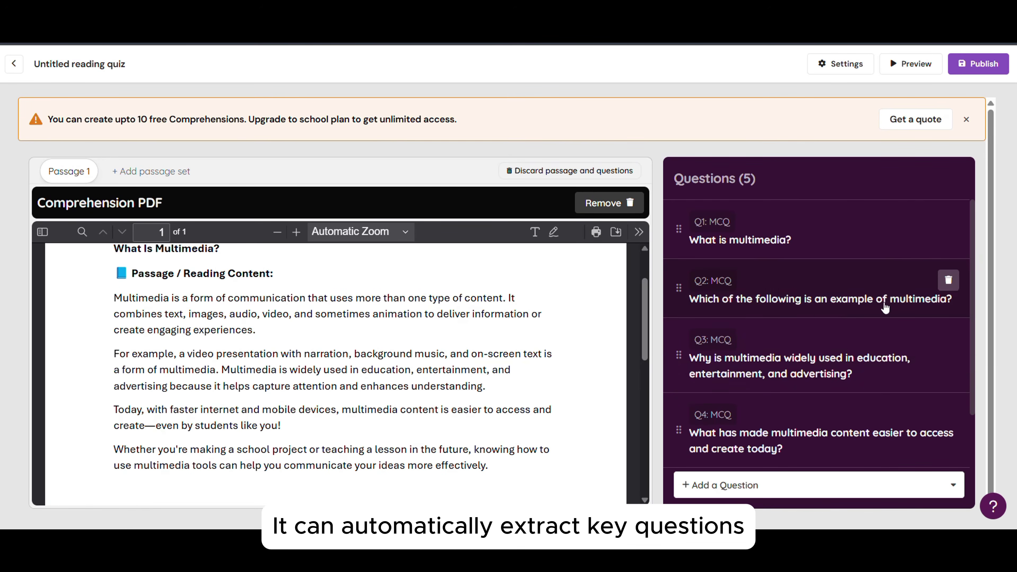
{"action": "scroll", "coordinate": [831, 310], "scroll_direction": "down", "scroll_amount": 2}
{"action": "scroll", "coordinate": [829, 306], "scroll_direction": "up", "scroll_amount": 2}
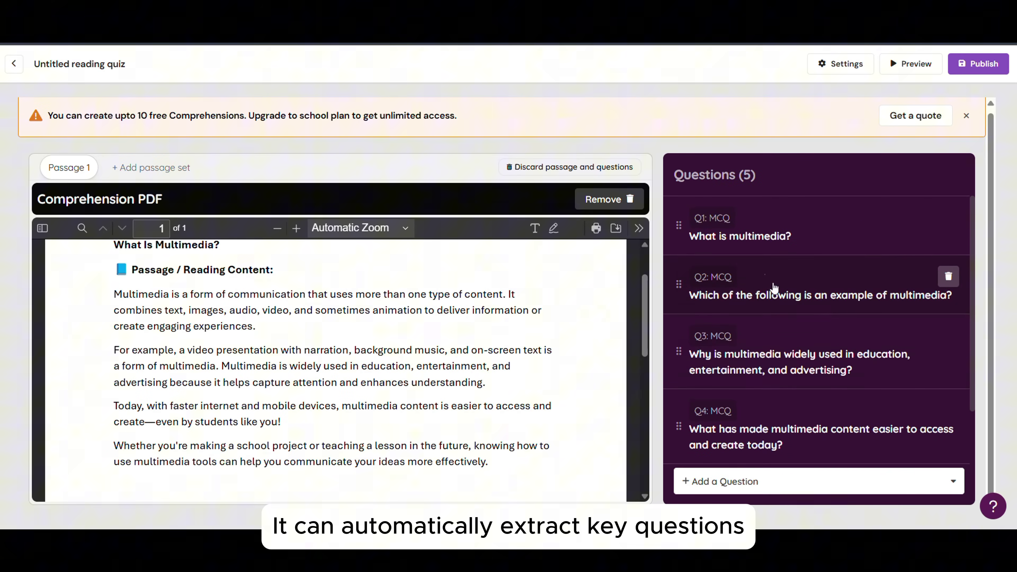
{"action": "left_click", "coordinate": [765, 238]}
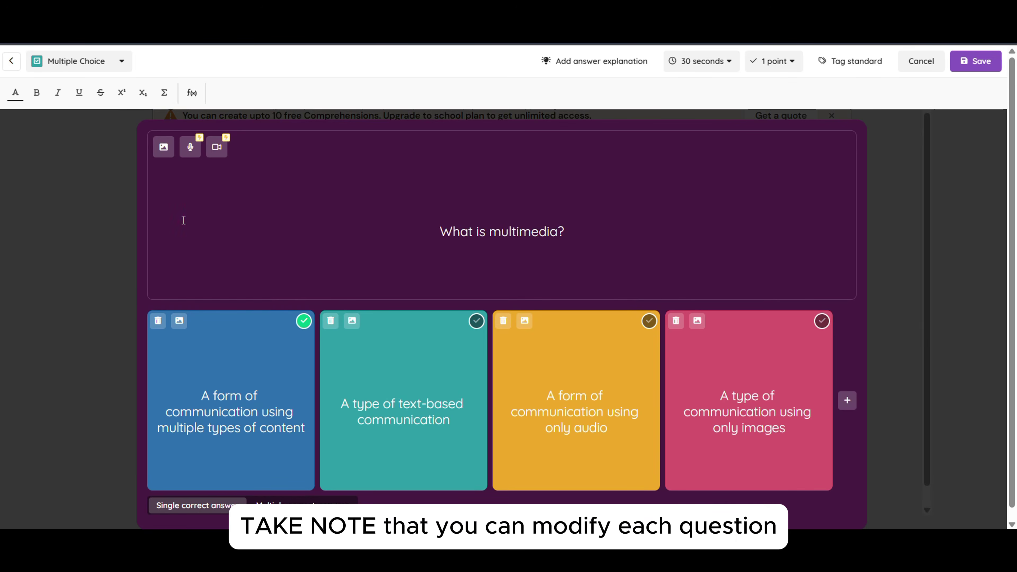
Add the MULTIMEDIA picture to question 1 and pictures to question 2's video, book and photograph answers.
{"action": "left_click", "coordinate": [164, 147]}
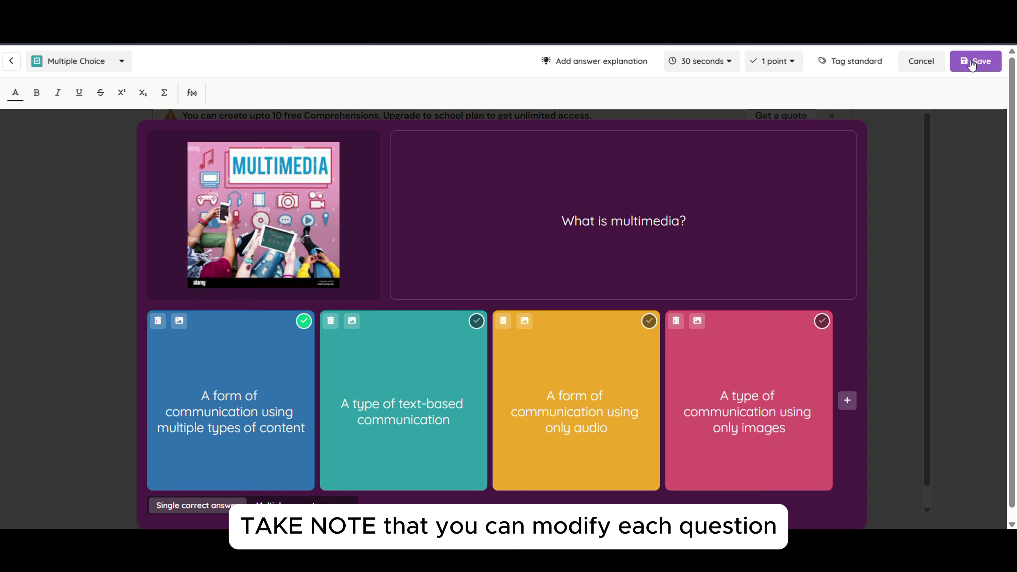
{"action": "left_click", "coordinate": [976, 61]}
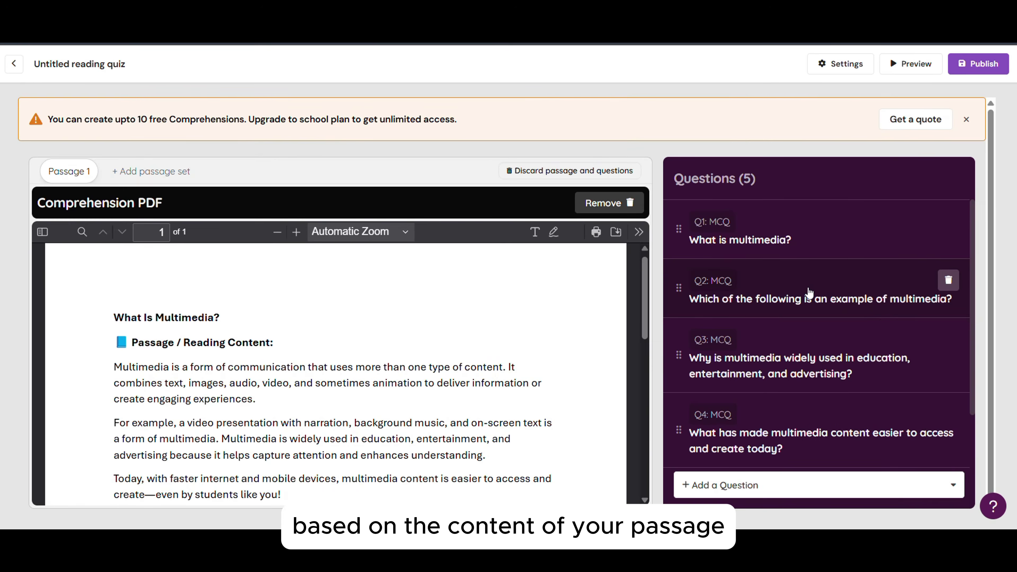
{"action": "left_click", "coordinate": [808, 292]}
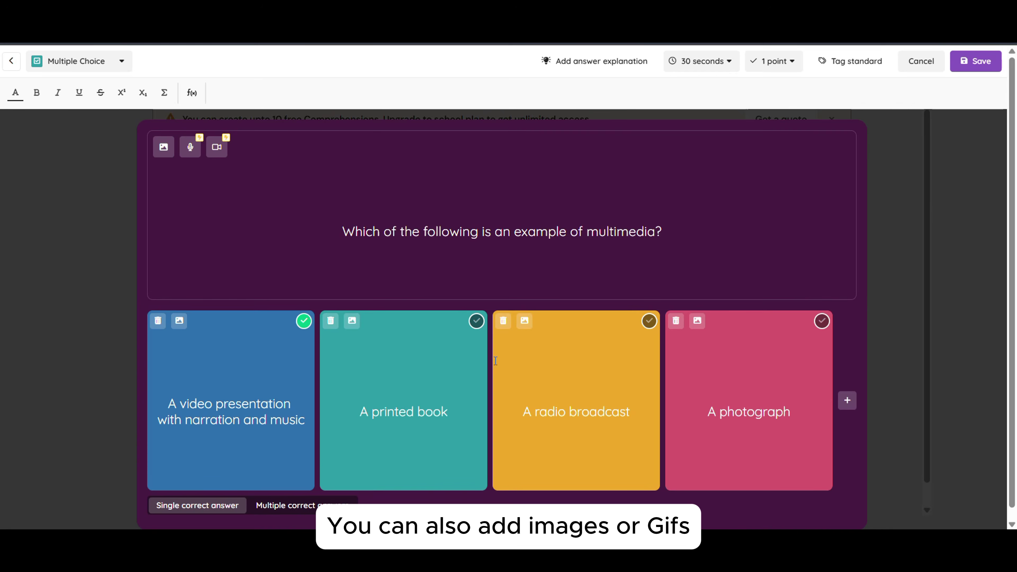
{"action": "left_click", "coordinate": [179, 320]}
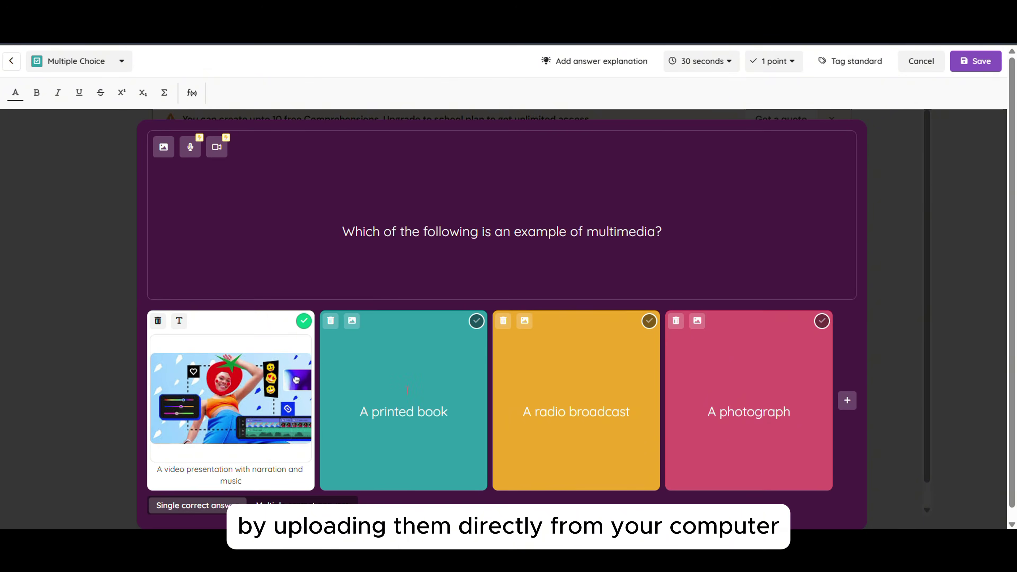
{"action": "left_click", "coordinate": [351, 320]}
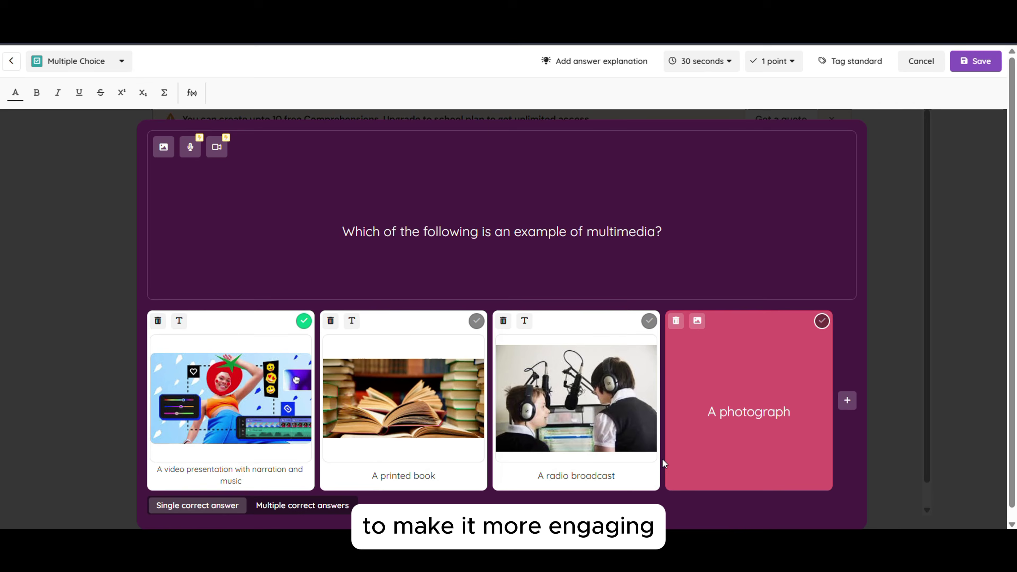
{"action": "left_click", "coordinate": [696, 321]}
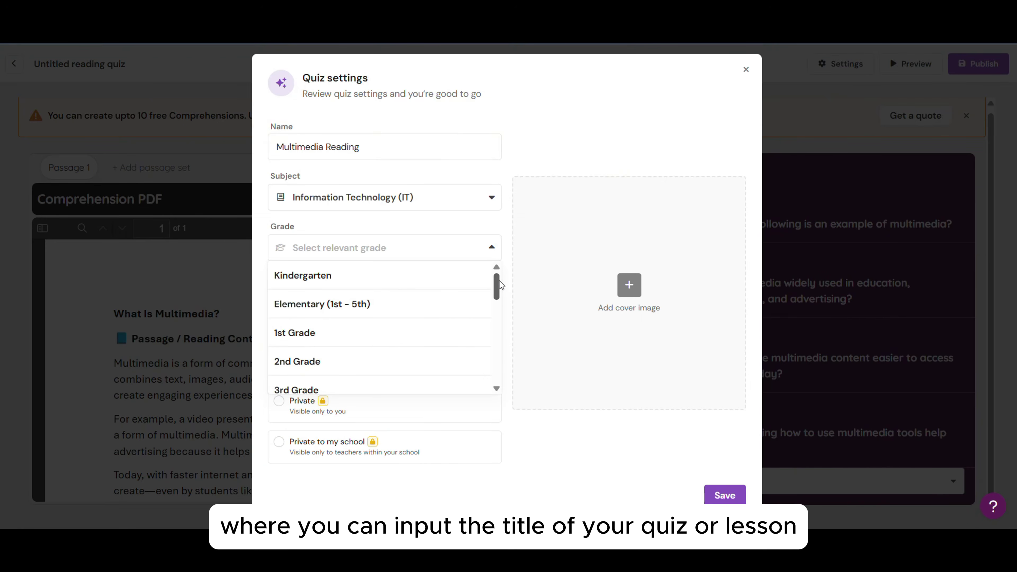
Save the lesson settings with University grade, English and public, then preview it as a participant.
{"action": "left_click_drag", "start_coordinate": [499, 285], "coordinate": [492, 323]}
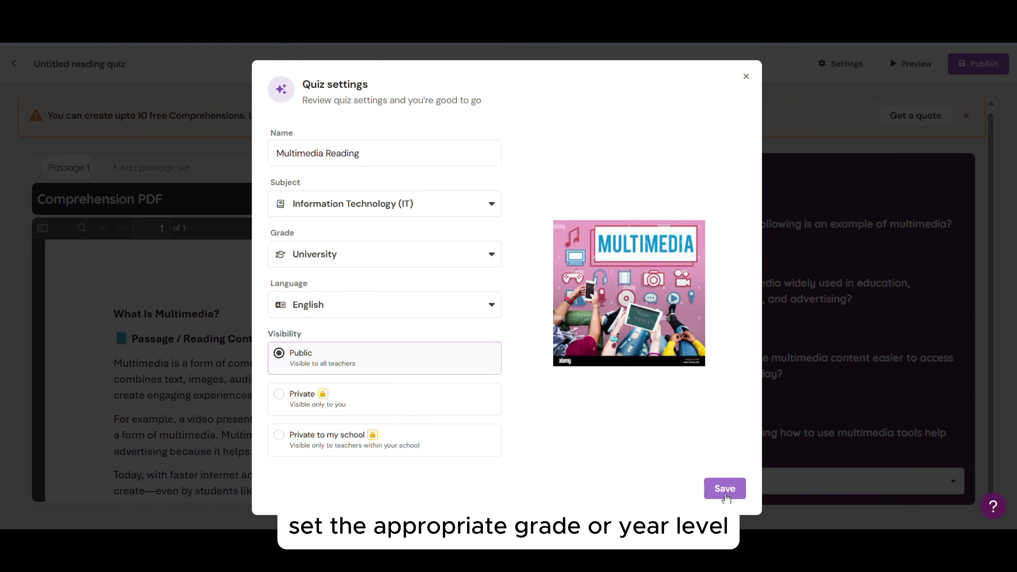
{"action": "left_click", "coordinate": [725, 489]}
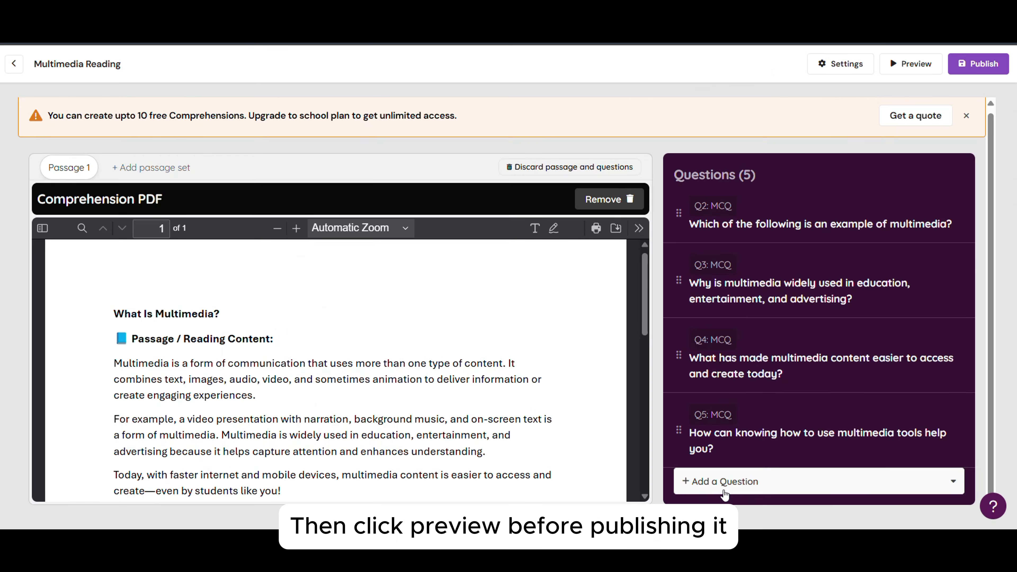
{"action": "left_click", "coordinate": [910, 63]}
Close the participant preview and publish the Multimedia Reading lesson, reviewing its five-question page.
{"action": "left_click", "coordinate": [981, 79]}
{"action": "left_click", "coordinate": [978, 64]}
{"action": "scroll", "coordinate": [920, 241], "scroll_direction": "down", "scroll_amount": 4}
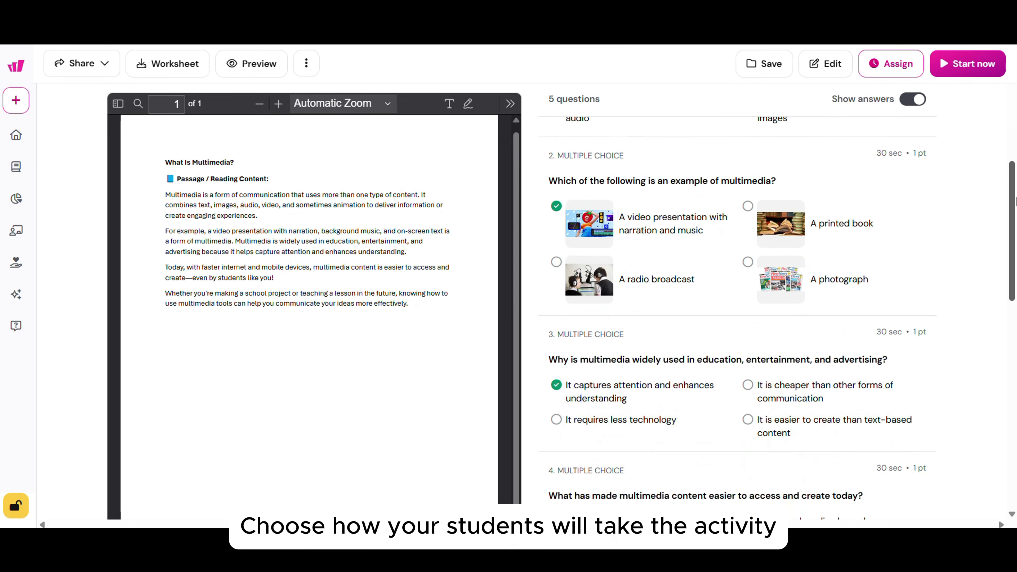
{"action": "scroll", "coordinate": [923, 196], "scroll_direction": "up", "scroll_amount": 7}
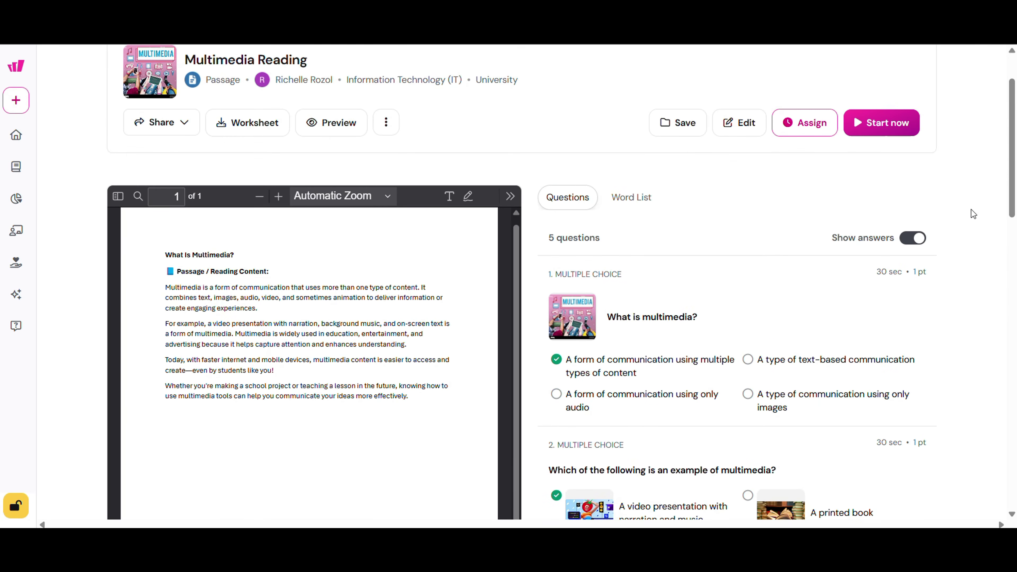
{"action": "scroll", "coordinate": [973, 214], "scroll_direction": "up", "scroll_amount": 2}
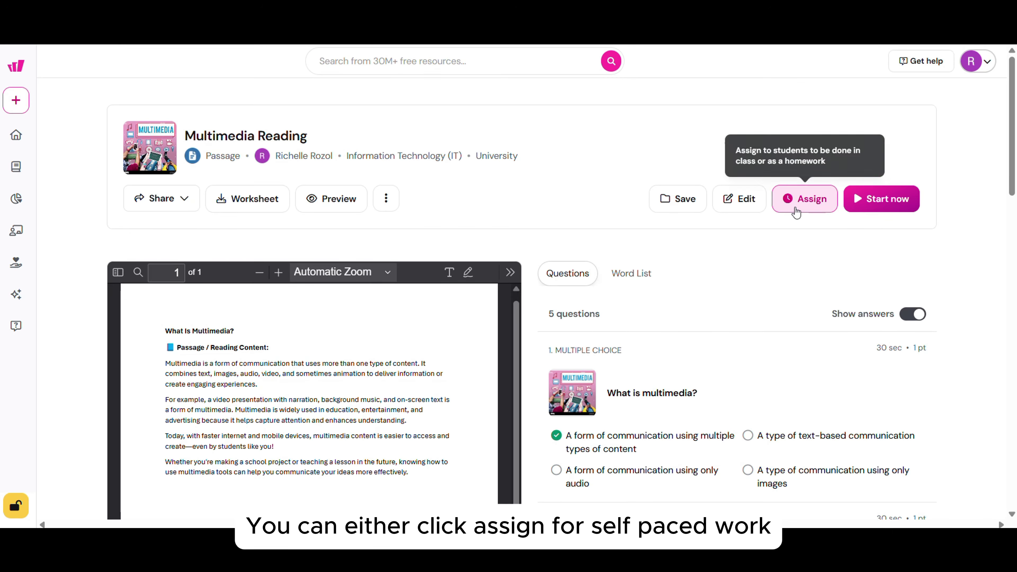
Set up a live session of the lesson, keeping student attempts at Unlimited.
{"action": "left_click", "coordinate": [882, 212]}
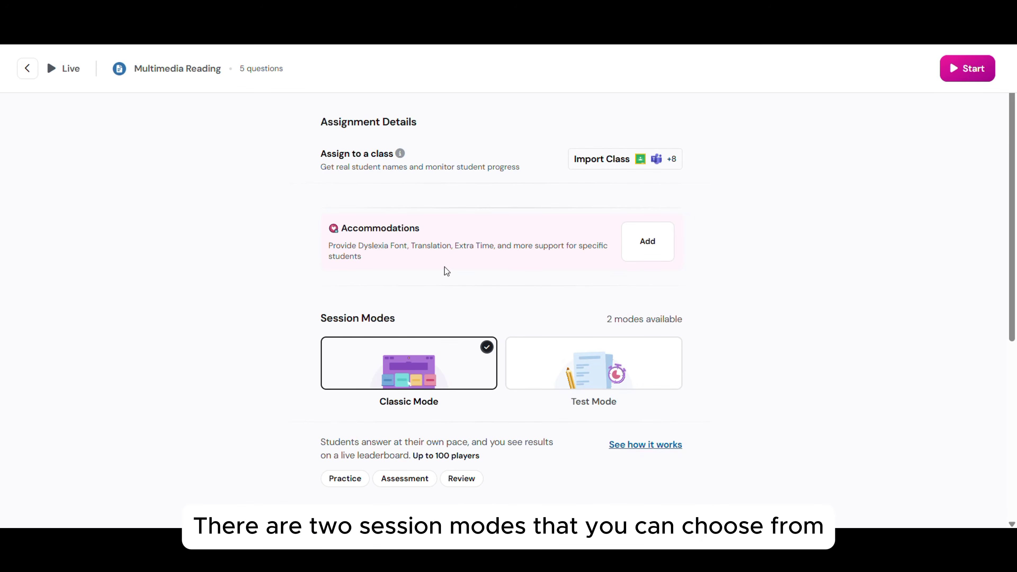
{"action": "scroll", "coordinate": [445, 240], "scroll_direction": "down", "scroll_amount": 5}
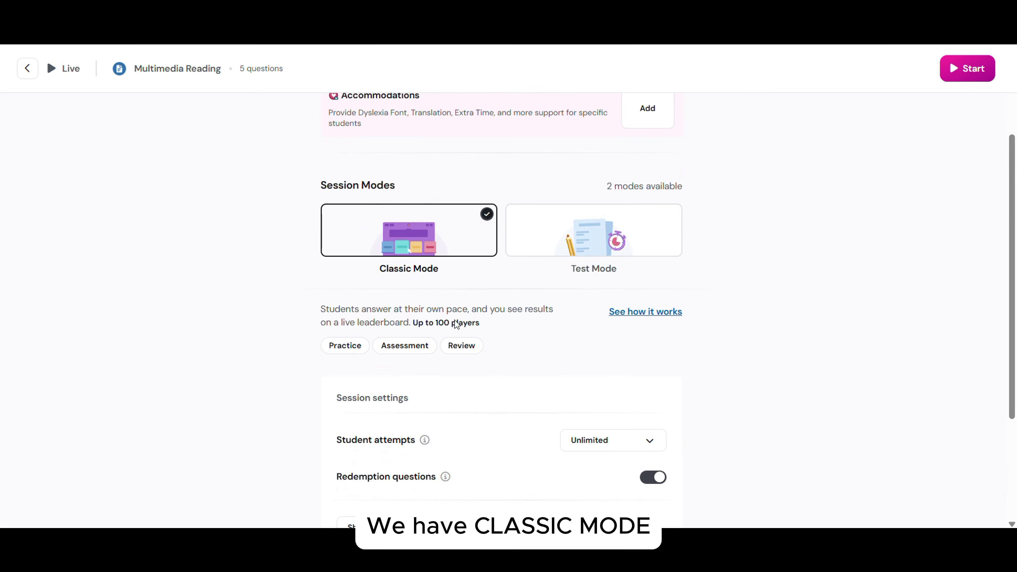
{"action": "scroll", "coordinate": [458, 326], "scroll_direction": "down", "scroll_amount": 2}
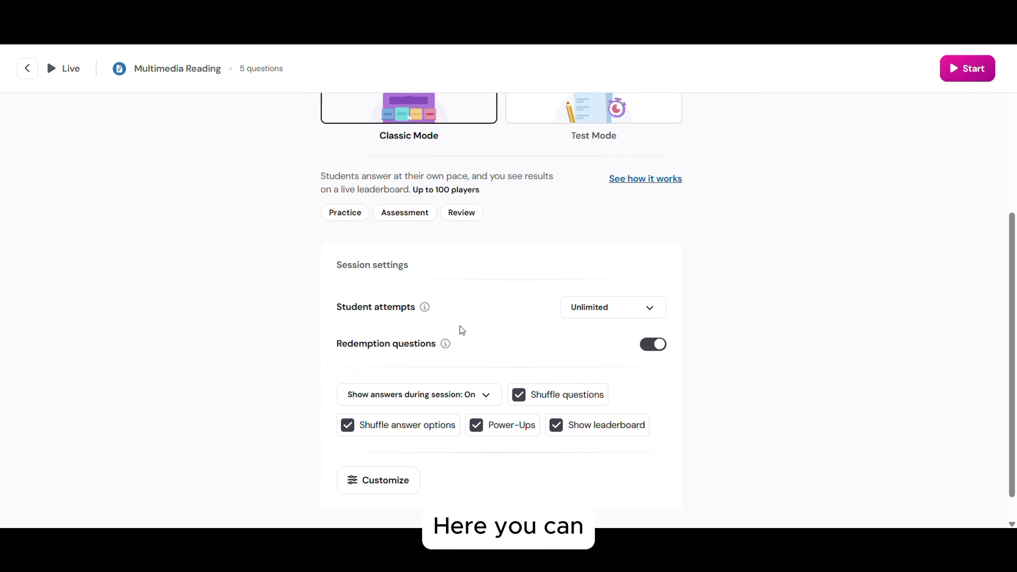
{"action": "left_click", "coordinate": [641, 315]}
{"action": "scroll", "coordinate": [615, 432], "scroll_direction": "down", "scroll_amount": 1}
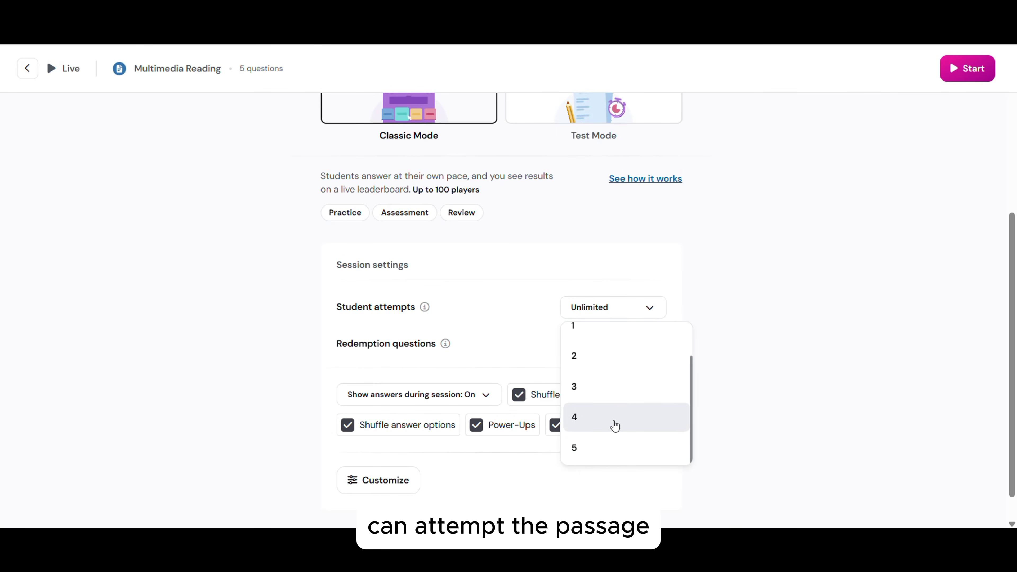
{"action": "scroll", "coordinate": [486, 455], "scroll_direction": "down", "scroll_amount": 1}
{"action": "left_click", "coordinate": [490, 442]}
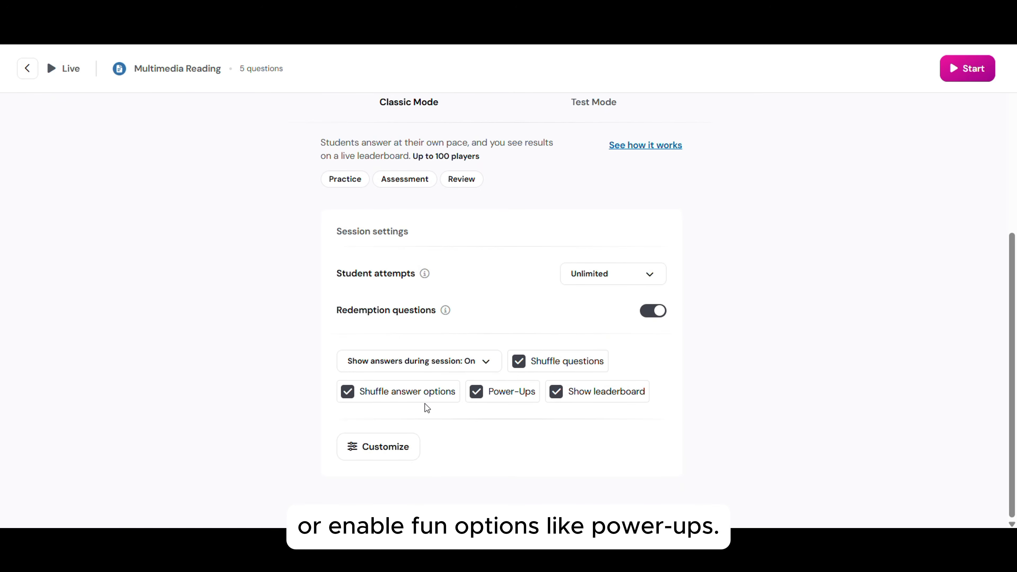
Try Test Mode, then switch the session back to Classic Mode and start it.
{"action": "scroll", "coordinate": [637, 394], "scroll_direction": "up", "scroll_amount": 5}
{"action": "scroll", "coordinate": [567, 309], "scroll_direction": "down", "scroll_amount": 3}
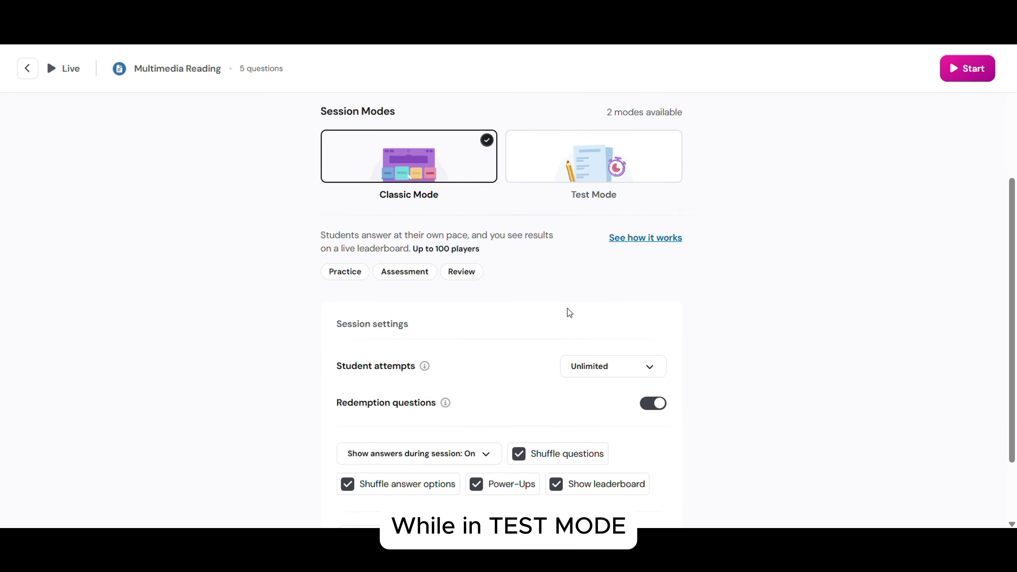
{"action": "left_click", "coordinate": [579, 159]}
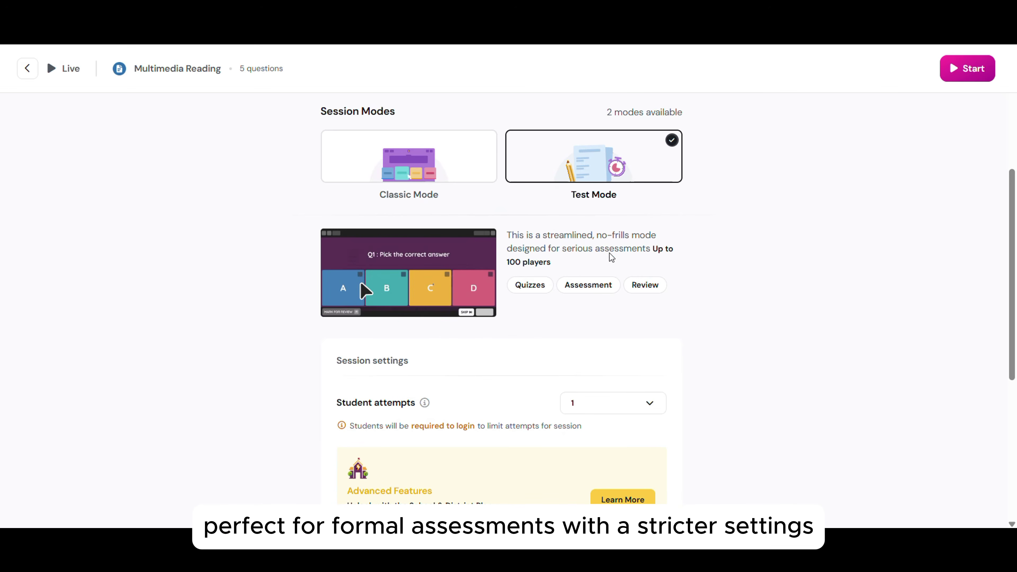
{"action": "left_click", "coordinate": [425, 185]}
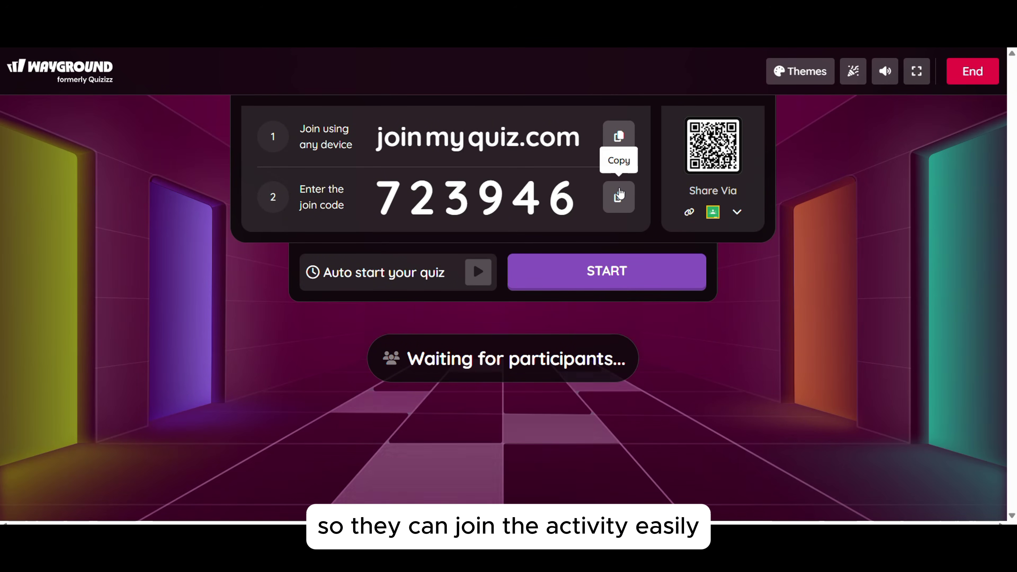
Copy the joinmyquiz.com link, start once the participant joins, and advance from the podium to the 100% results.
{"action": "left_click", "coordinate": [619, 136]}
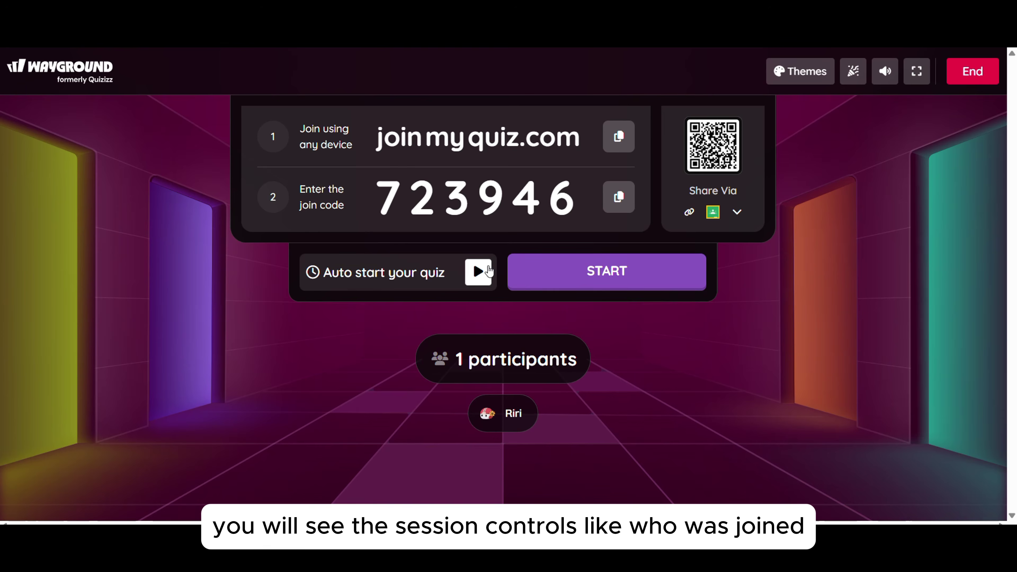
{"action": "left_click", "coordinate": [567, 281]}
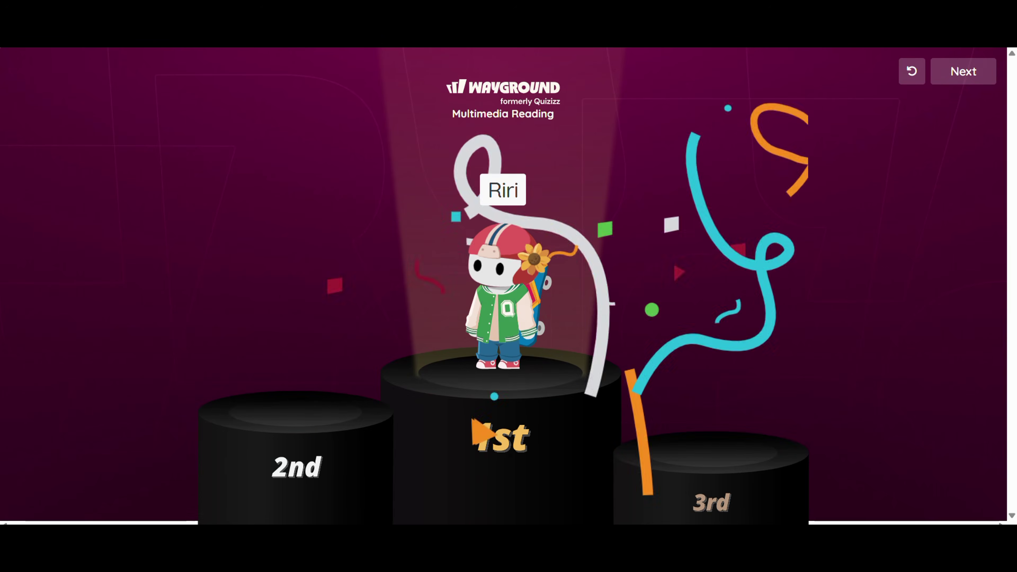
{"action": "left_click", "coordinate": [964, 79]}
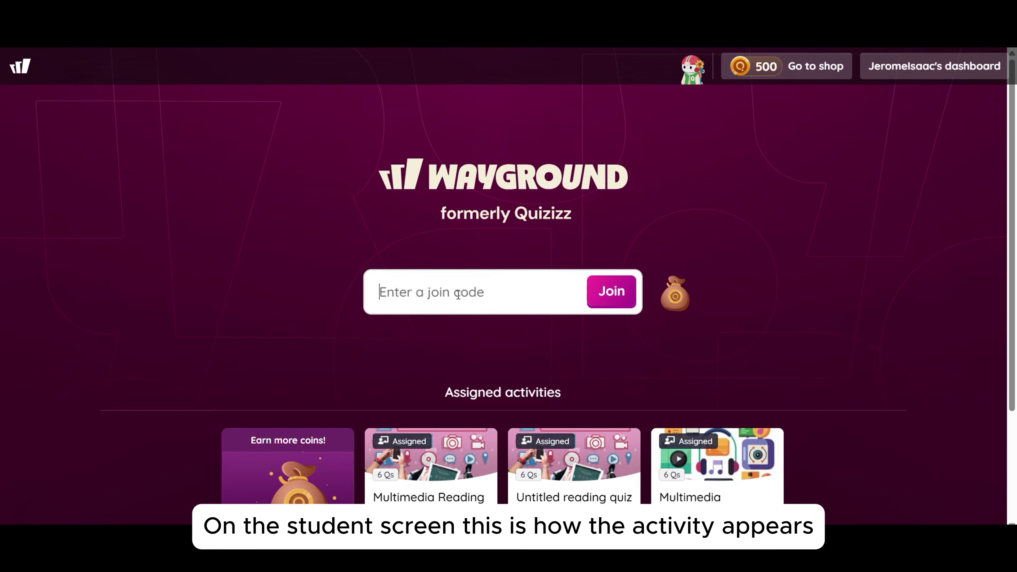
Join with code 723946 as the student, answer all five questions correctly, and reach ALL DONE!
{"action": "type", "text": "723946"}
{"action": "left_click", "coordinate": [618, 303]}
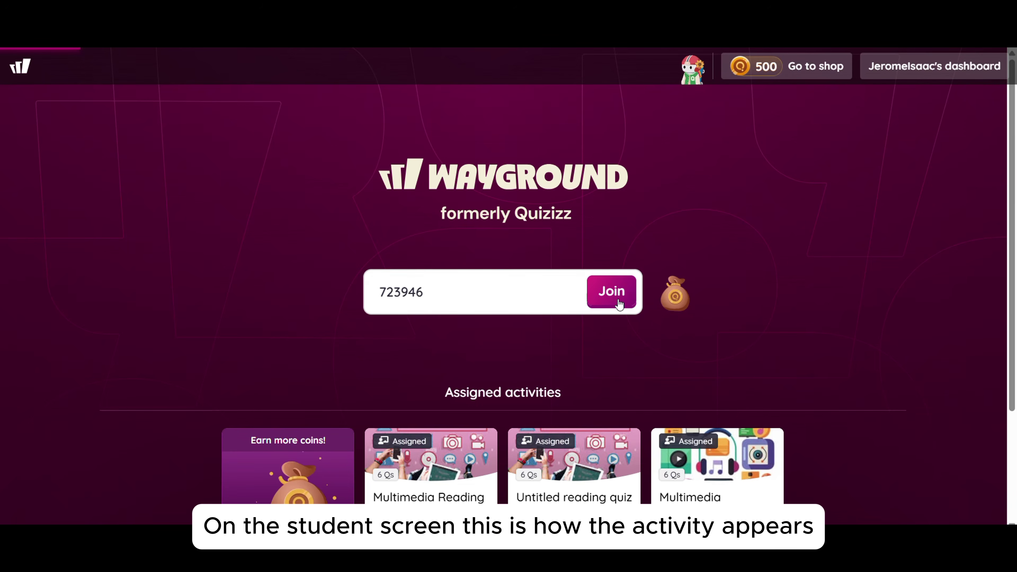
{"action": "left_click", "coordinate": [602, 214]}
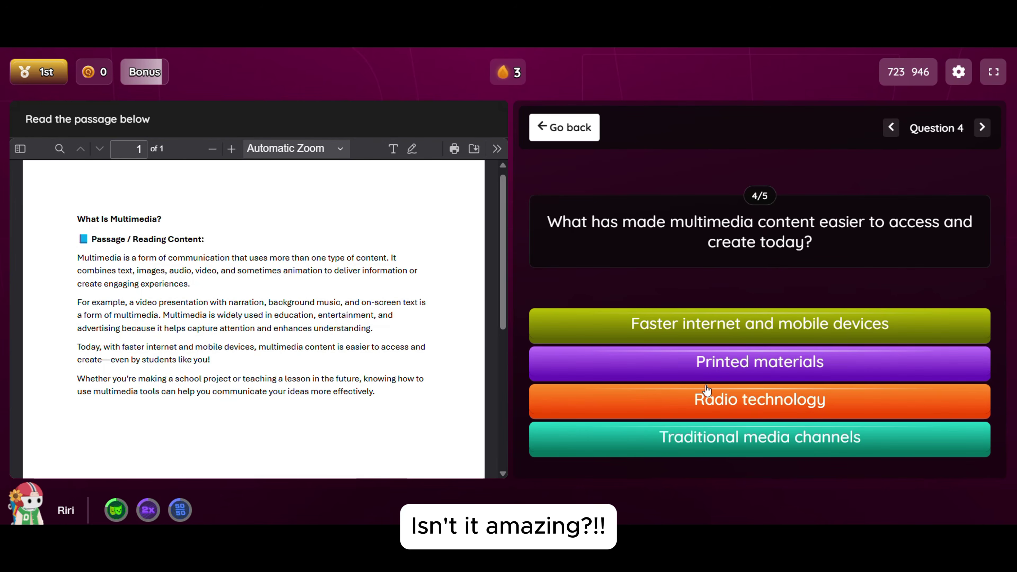
{"action": "left_click", "coordinate": [697, 329]}
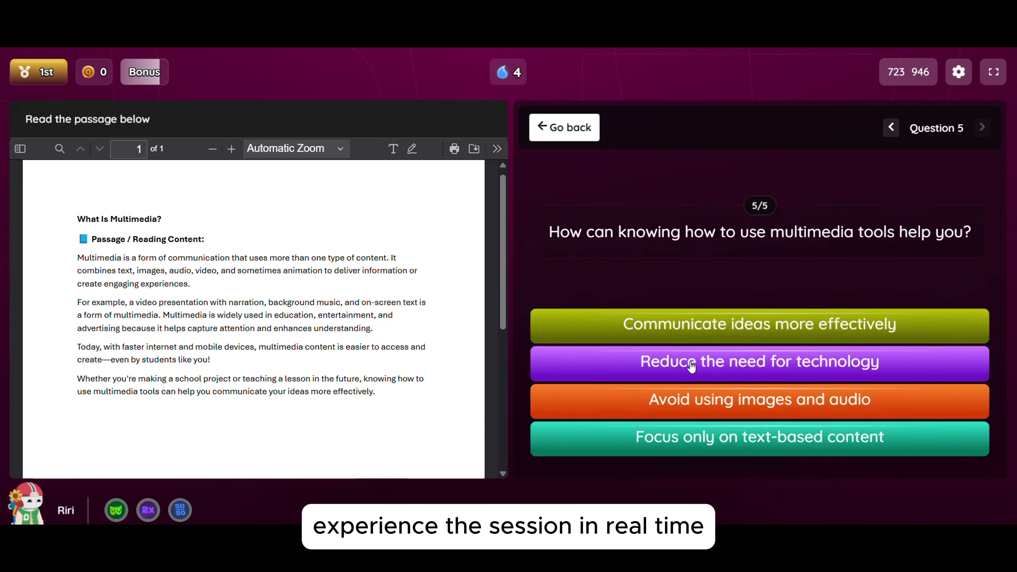
{"action": "left_click", "coordinate": [683, 330]}
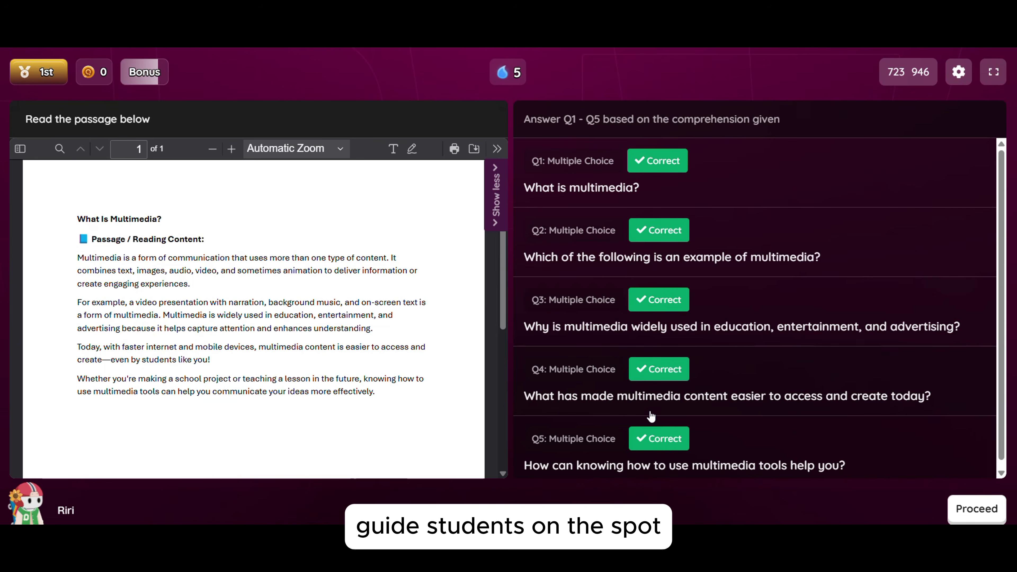
{"action": "left_click", "coordinate": [975, 509]}
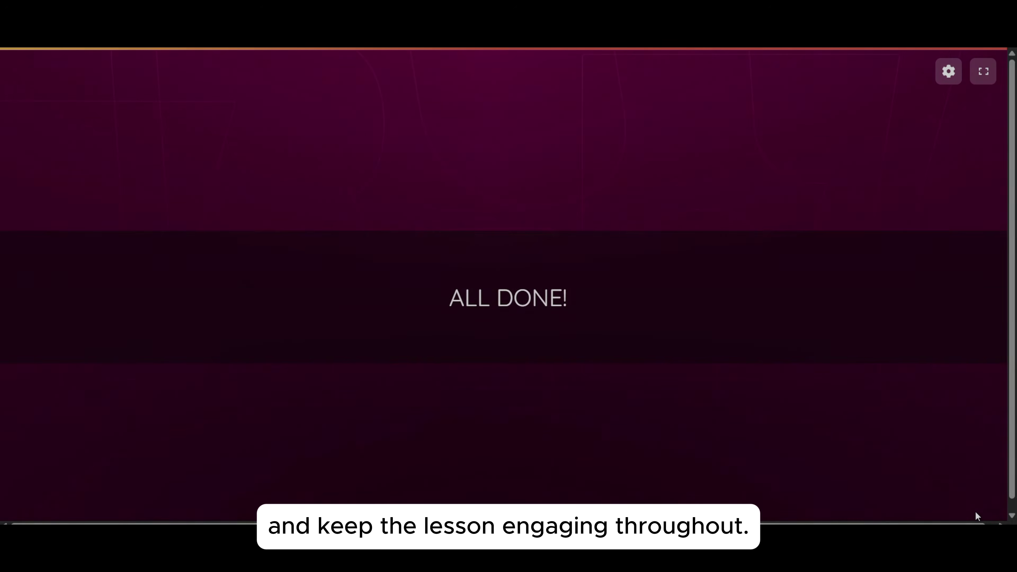